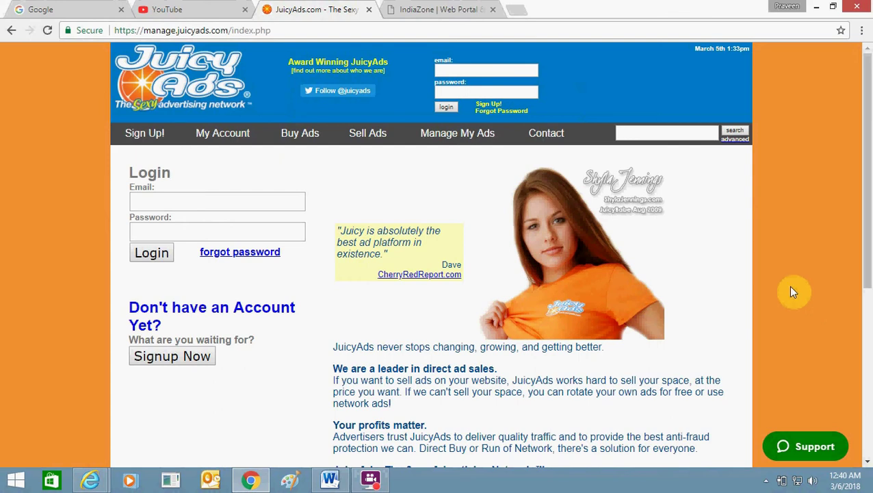
Log in to the JuicyAds account with the account e-mail and password
mouse_move(868, 211)
mouse_down()
mouse_move(868, 224)
mouse_move(869, 216)
mouse_up()
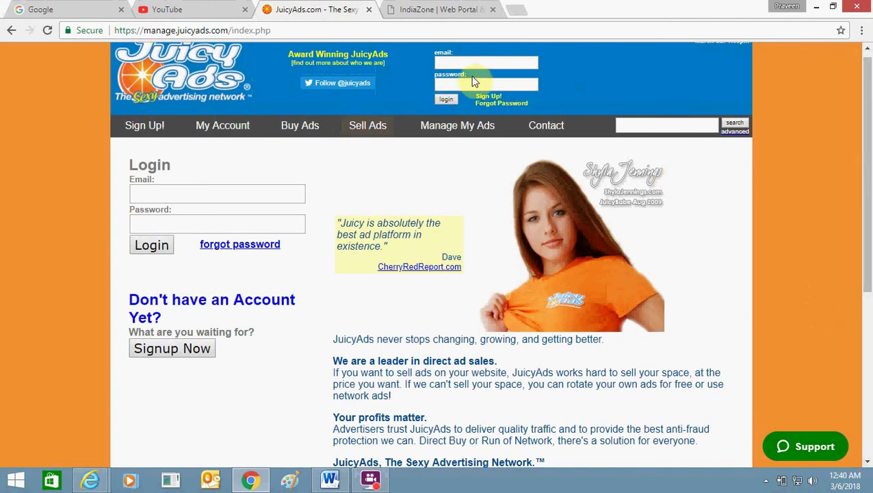
click(269, 193)
click(259, 213)
click(258, 221)
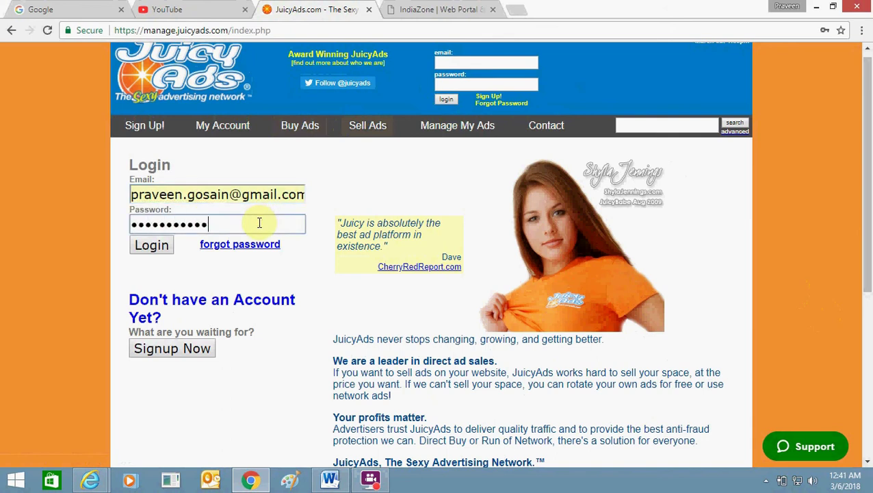
text(••)
key(Return)
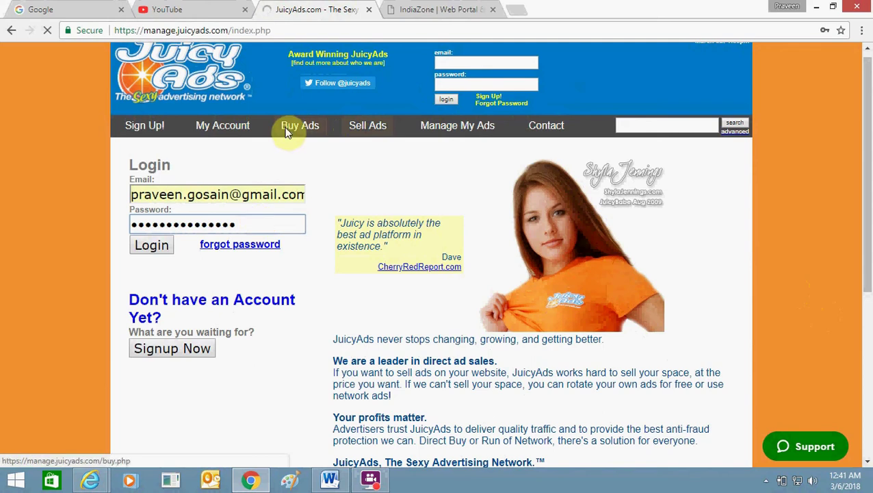
Glance at the IndiaZone site, return to JuicyAds and open the Sell Ads page for managing websites and AdZones
click(411, 10)
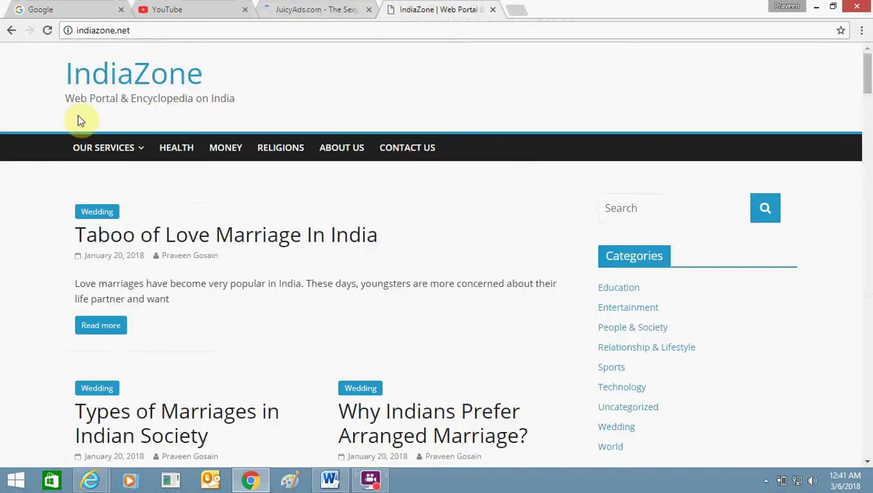
click(319, 9)
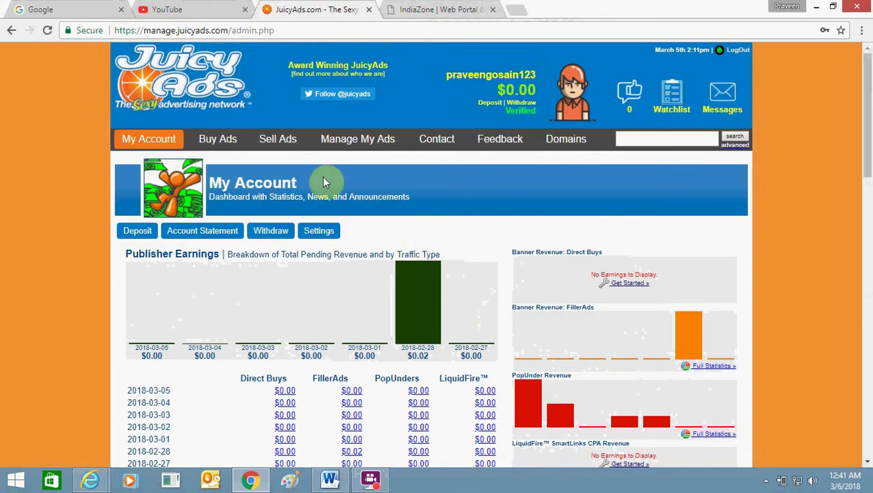
click(276, 140)
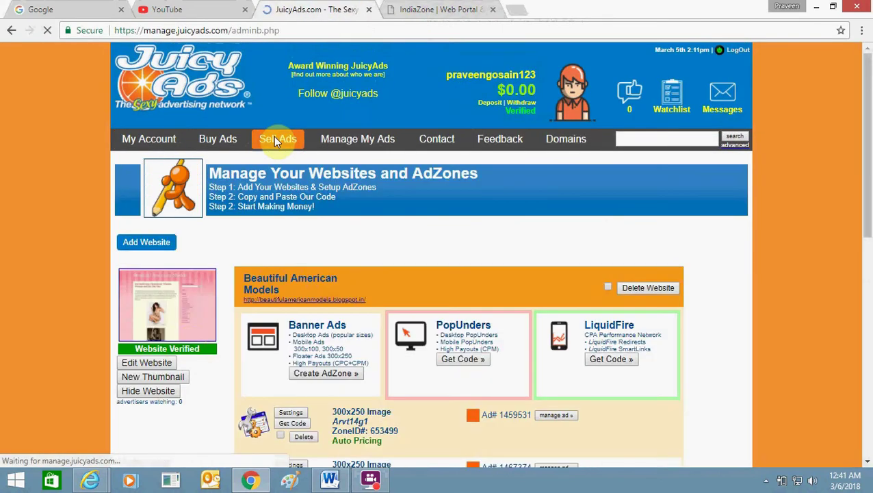
click(155, 247)
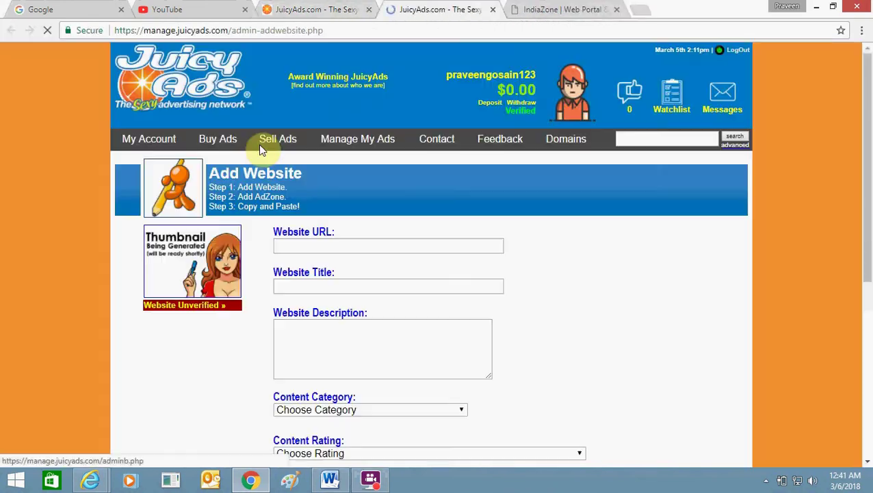
click(526, 10)
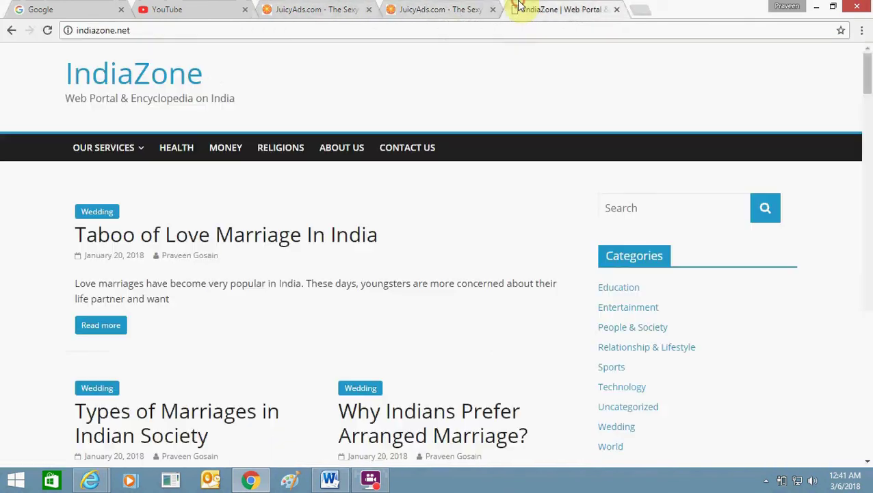
click(448, 31)
key(ctrl+c)
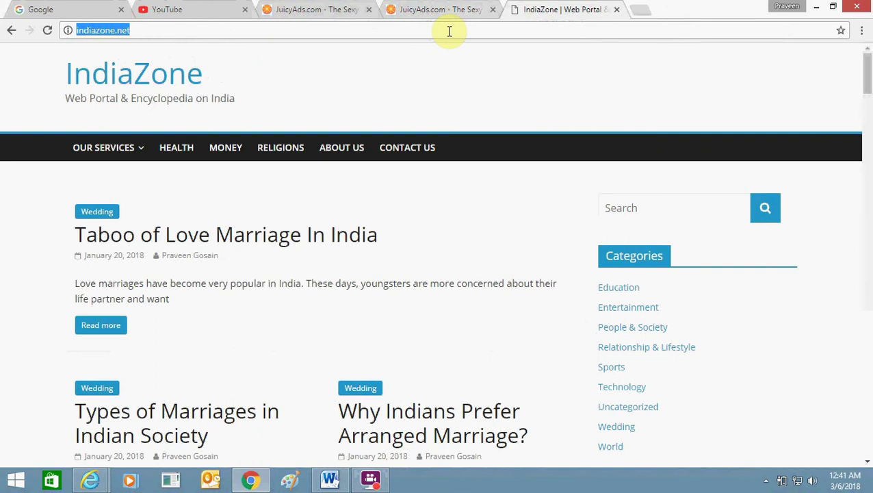
click(409, 10)
click(347, 246)
key(ctrl+v)
Enter "india zone" as the website title and "dfakdfj" as the website description
click(347, 290)
text(i)
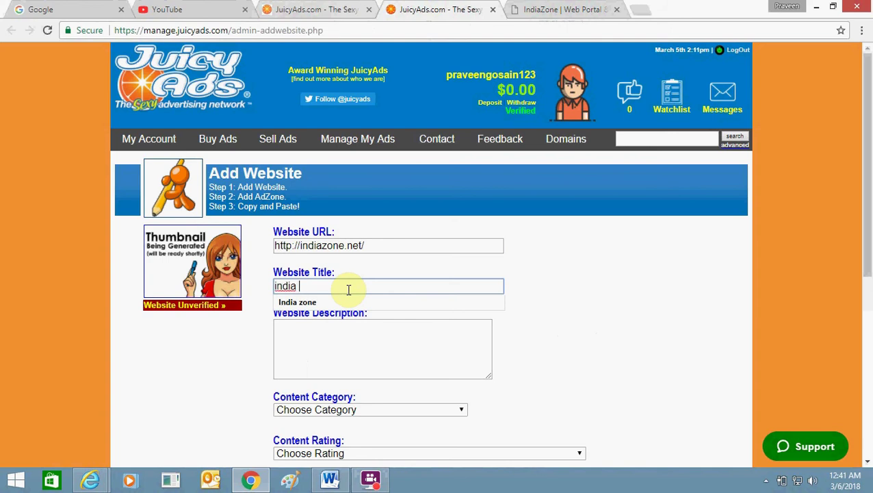
key(Tab)
text(dfakdfj)
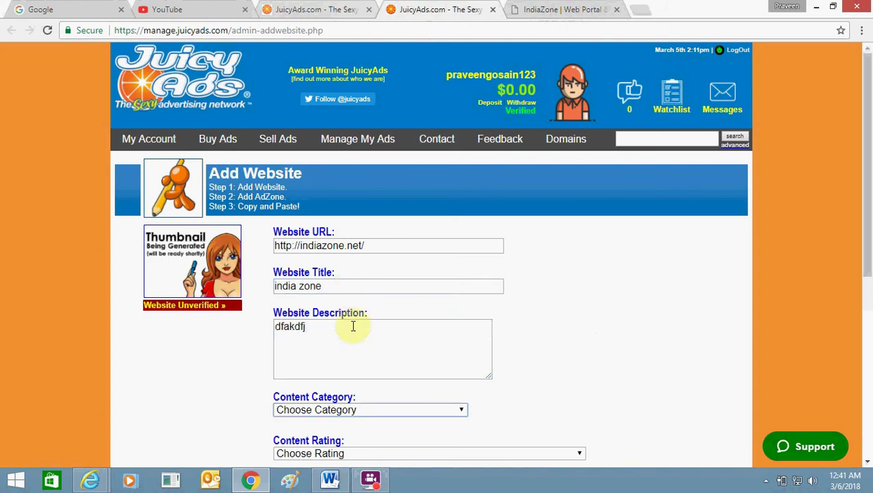
Set the content category to Blog and the content rating to General: Non-Adult - Safe For Work (SFW) and PG-rated content
click(404, 412)
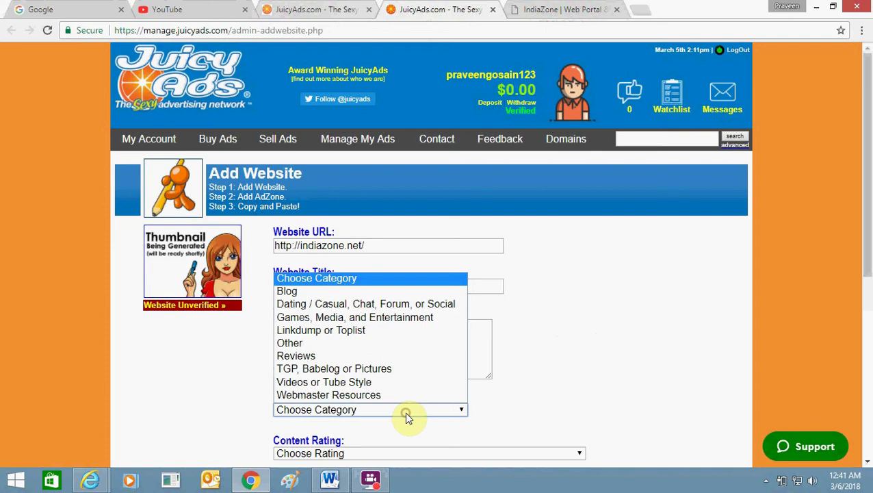
click(370, 291)
scroll(869, 296, down, 1)
scroll(870, 295, down, 3)
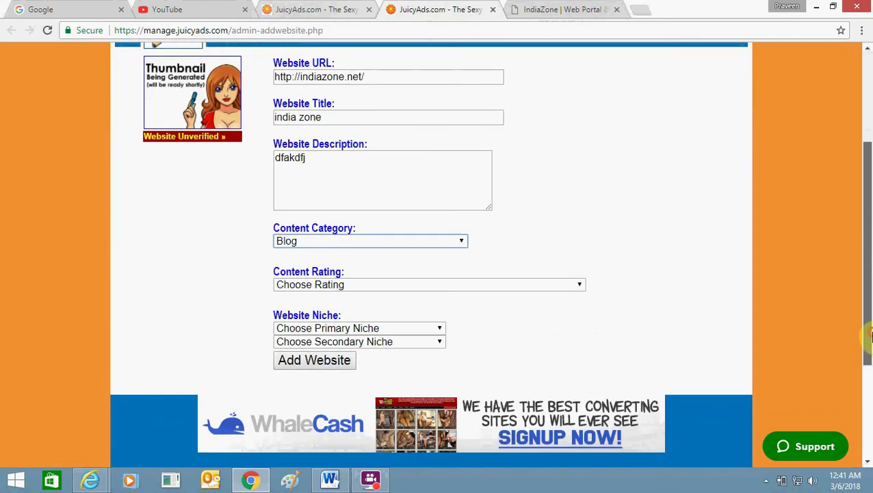
click(464, 286)
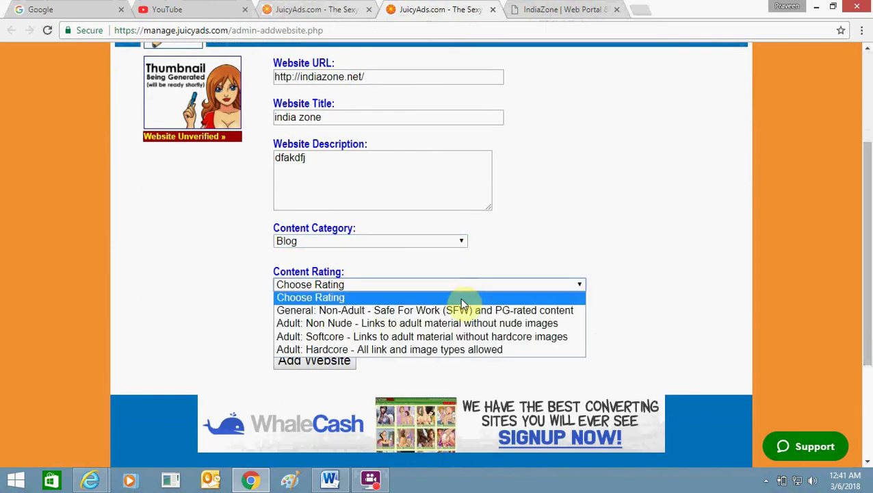
click(460, 309)
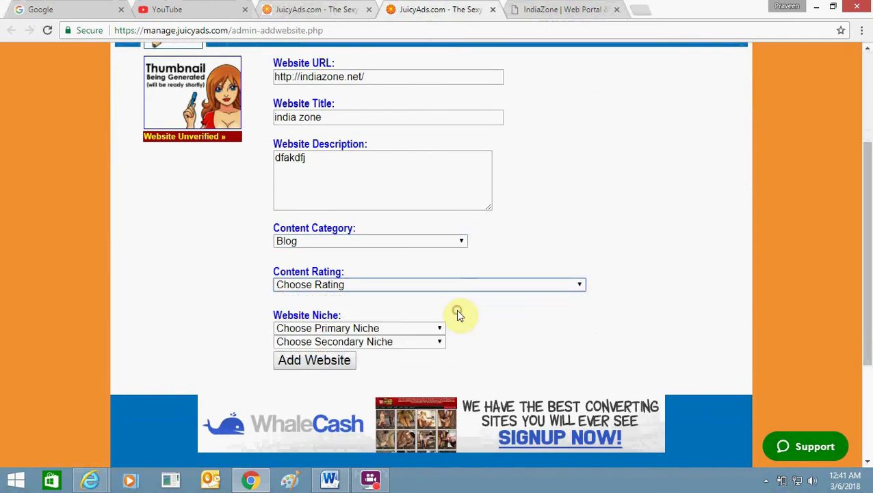
Choose GENERAL: Non Adult as the primary niche and ADULT: MILF / Wife as the secondary niche
click(364, 329)
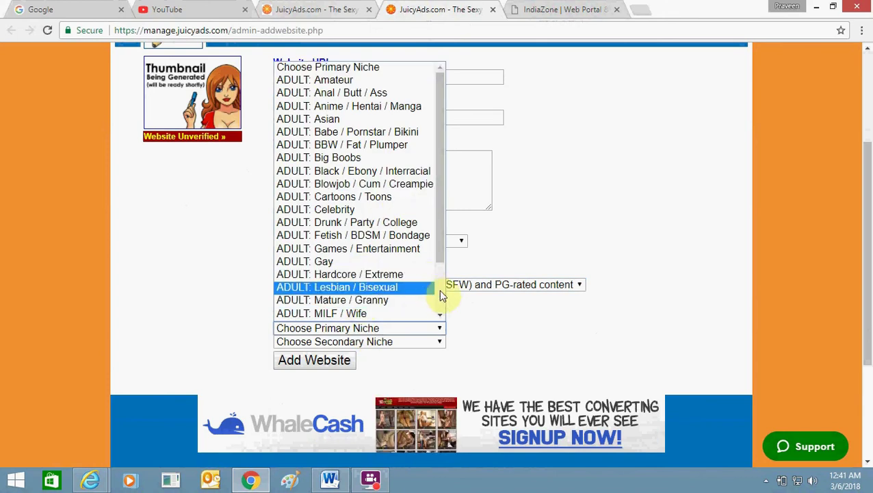
scroll(436, 291, down, 2)
click(414, 313)
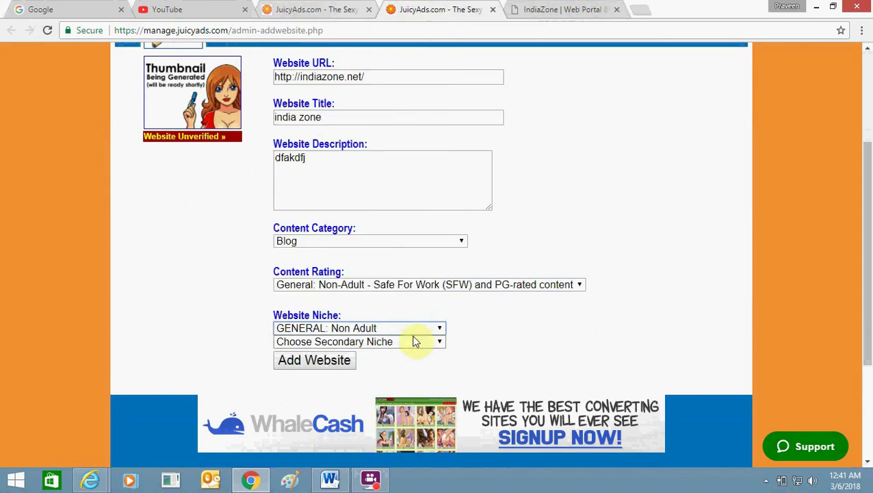
click(412, 342)
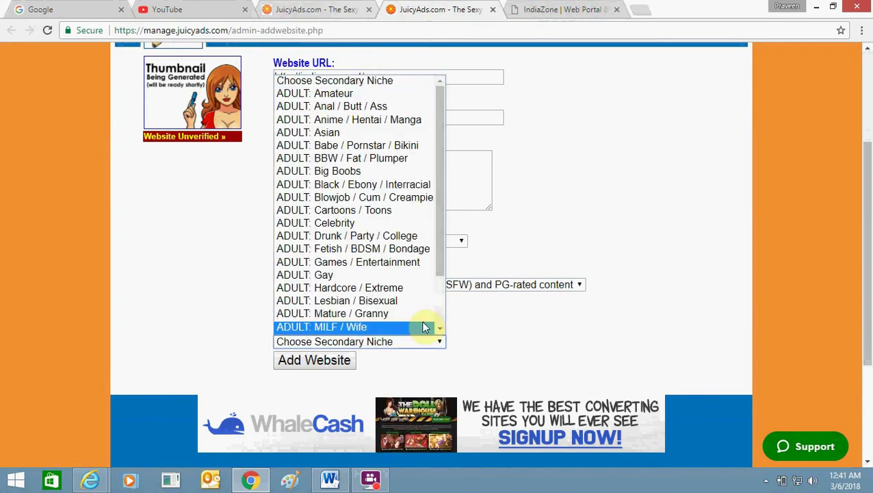
click(419, 327)
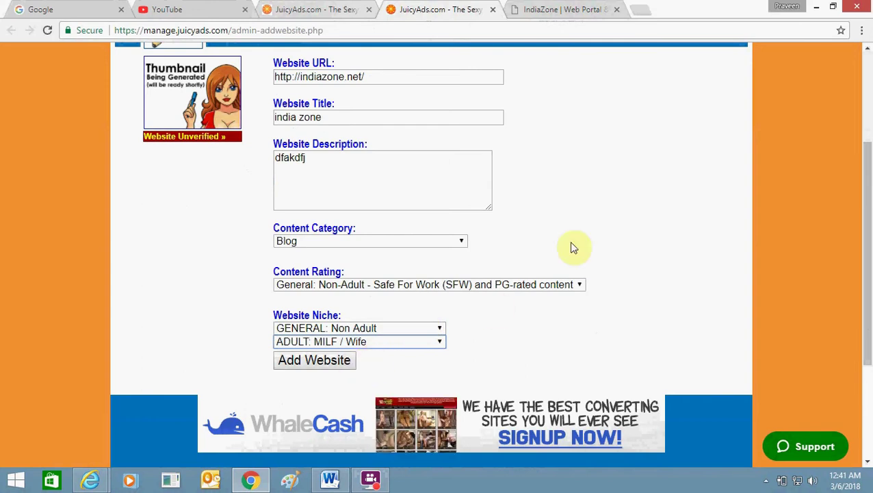
Close the Add Website form without submitting it and open the verification page of the unverified India zone website
click(349, 8)
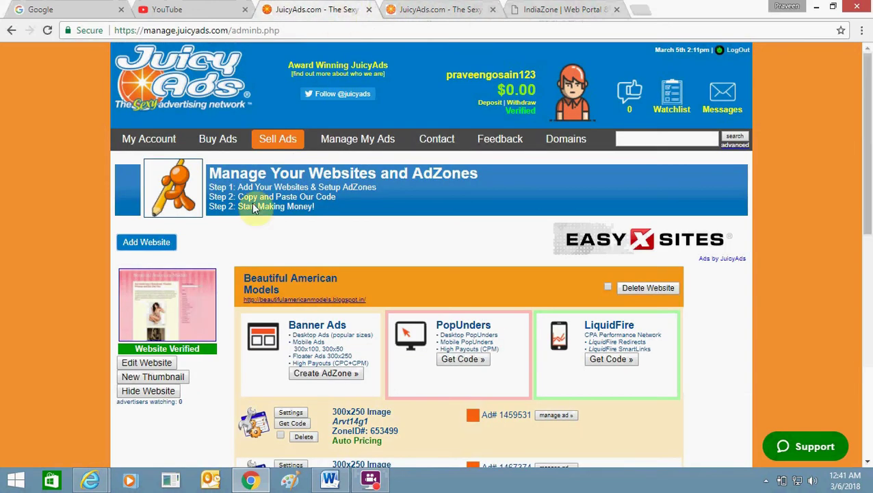
click(492, 10)
scroll(145, 438, down, 3)
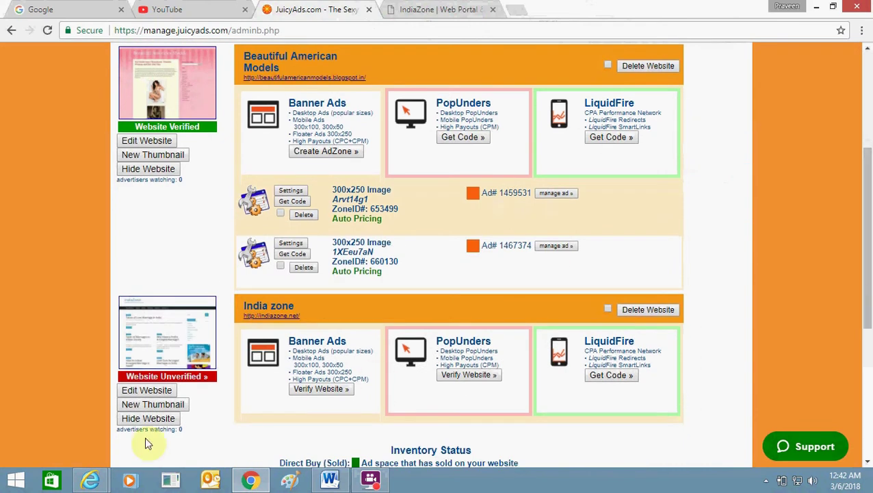
click(183, 377)
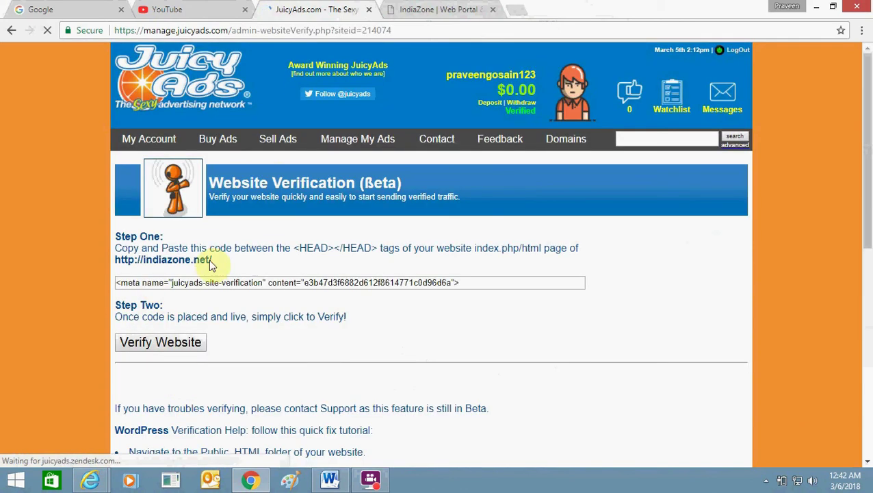
Review the step-one instructions and select the complete juicyads-site-verification meta tag for indiazone.net
drag(210, 259, 161, 283)
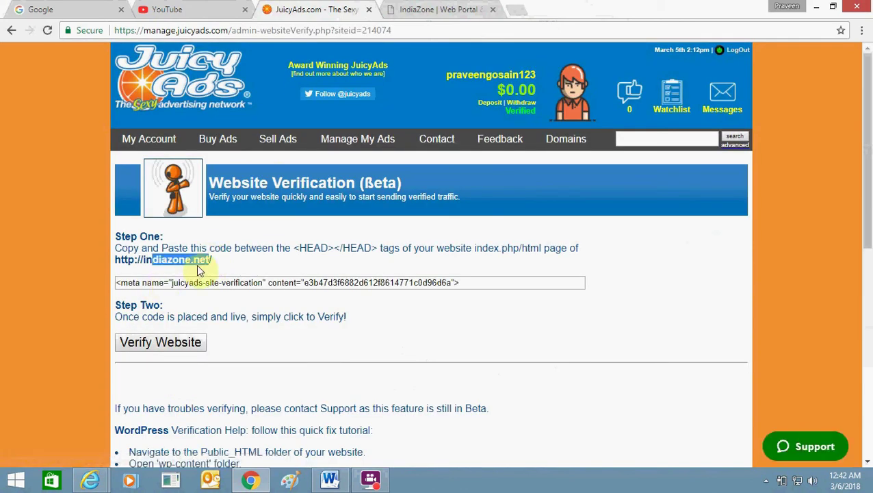
click(220, 282)
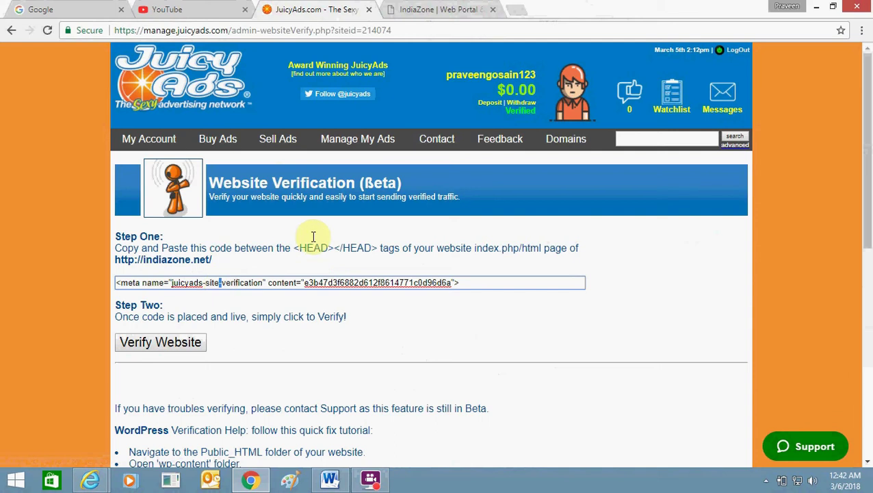
drag(340, 251, 440, 243)
click(417, 269)
double_click(450, 287)
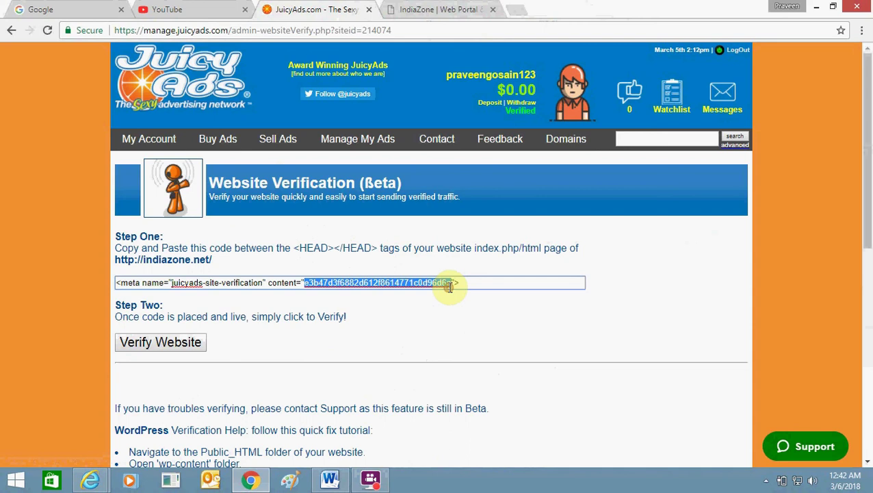
triple_click(449, 287)
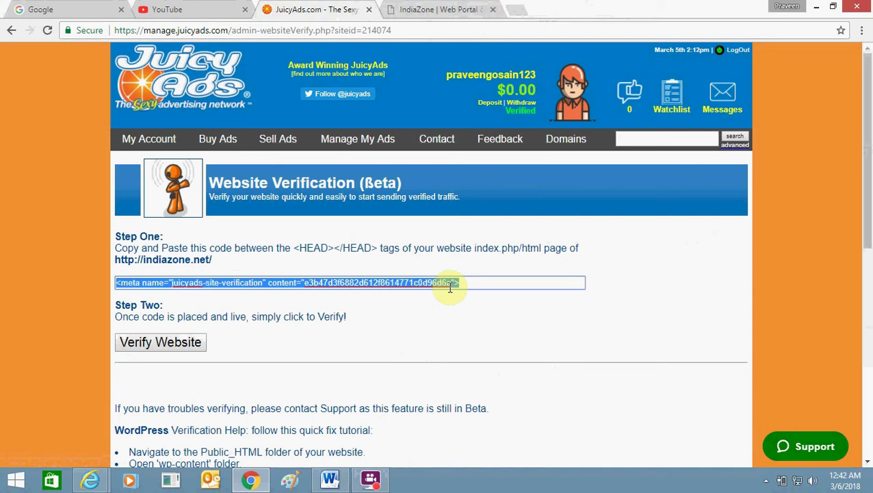
Switch to the IndiaZone site and open its WordPress admin login at indiazone.net/wp-admin/
click(440, 9)
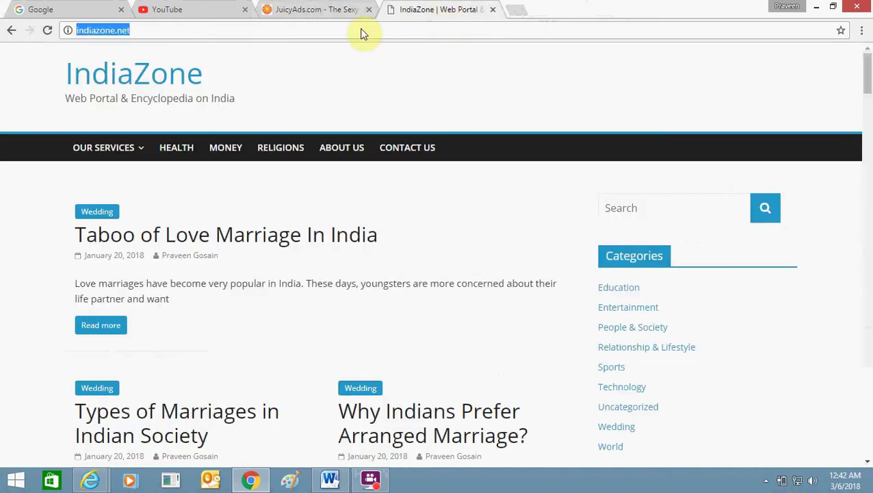
click(323, 28)
text(/wp-admin/)
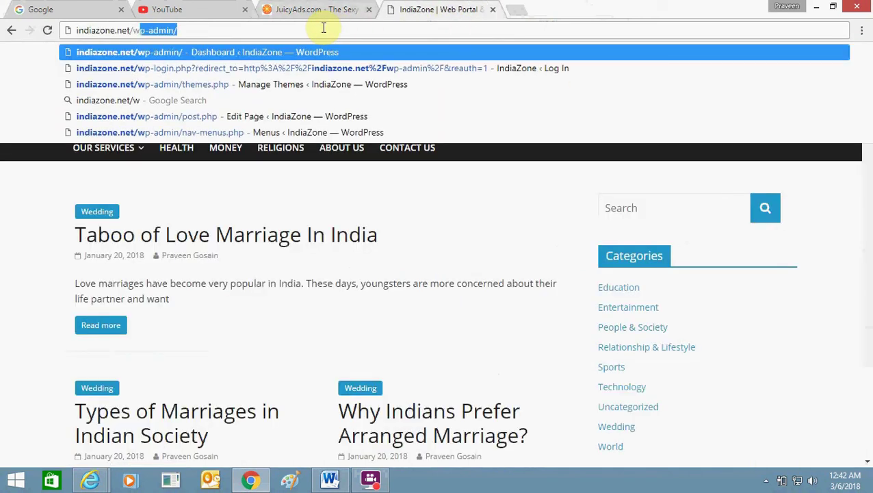
key(Return)
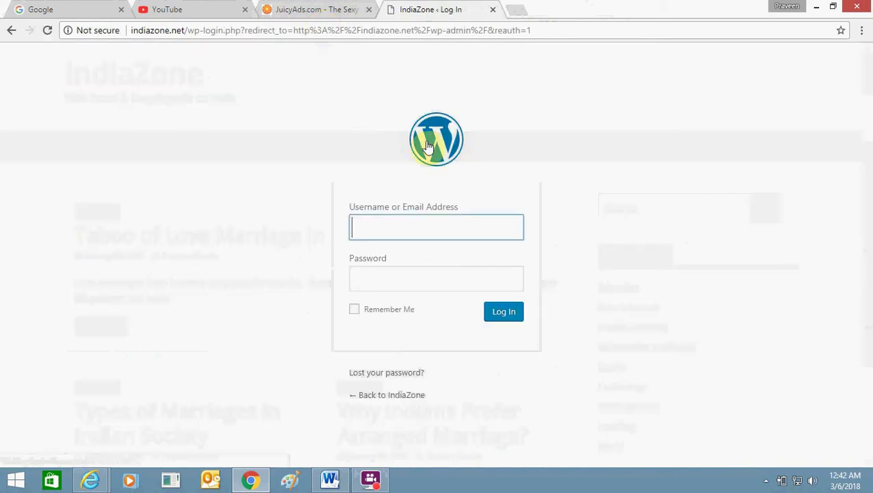
Log in to the IndiaZone WordPress dashboard with the admin username and password
text(p)
key(Tab)
click(447, 225)
text(r)
key(Down)
key(Return)
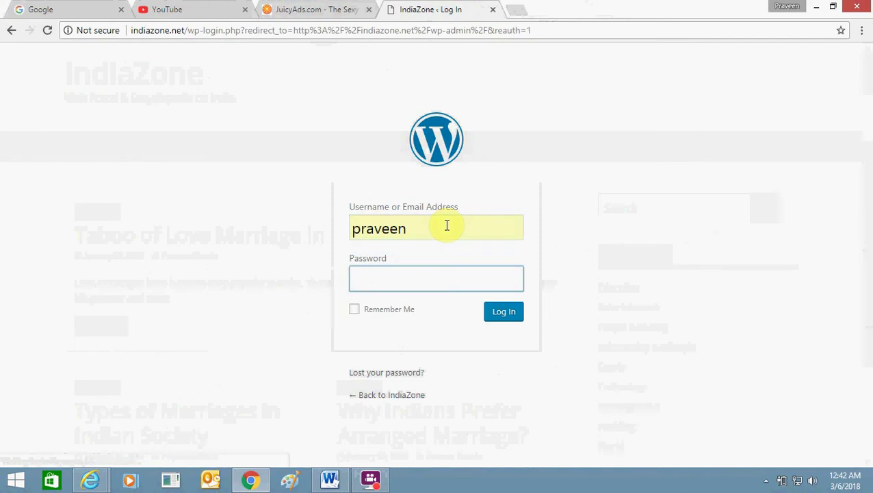
text(••••••••••)
key(Return)
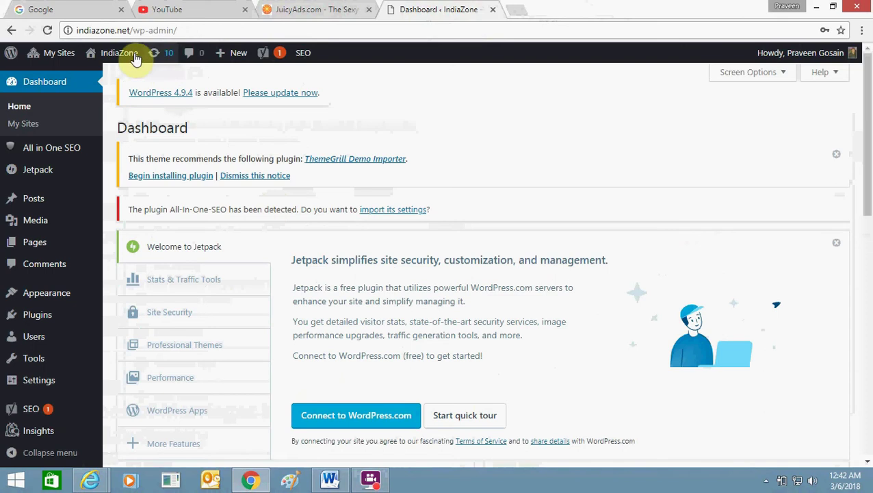
Go to the network admin's Edit Site page for IndiaZone and open the theme editor from there
mouse_move(136, 59)
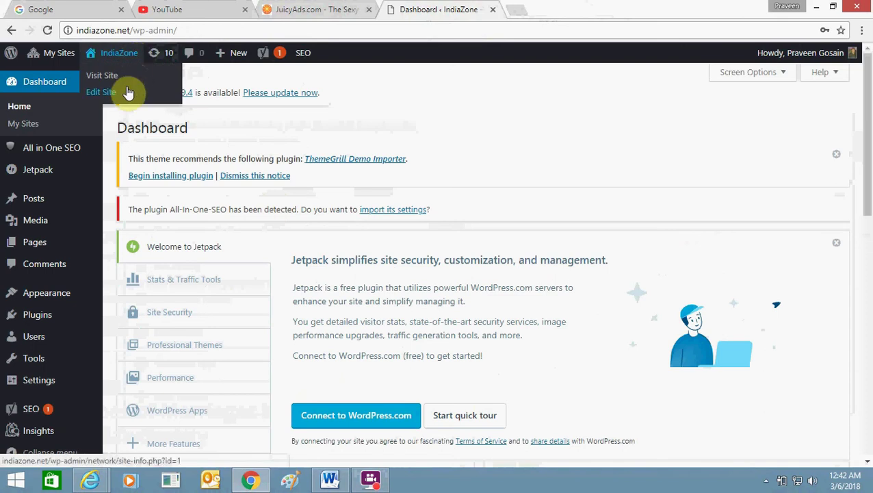
click(101, 92)
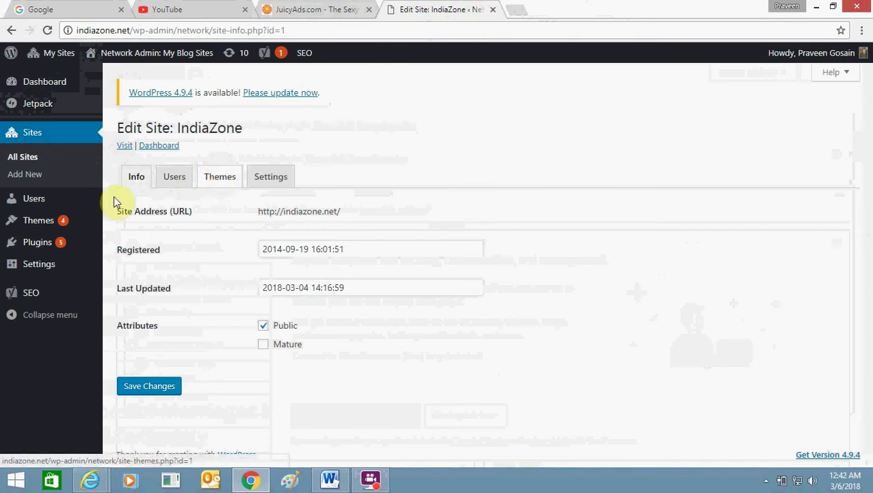
mouse_move(61, 235)
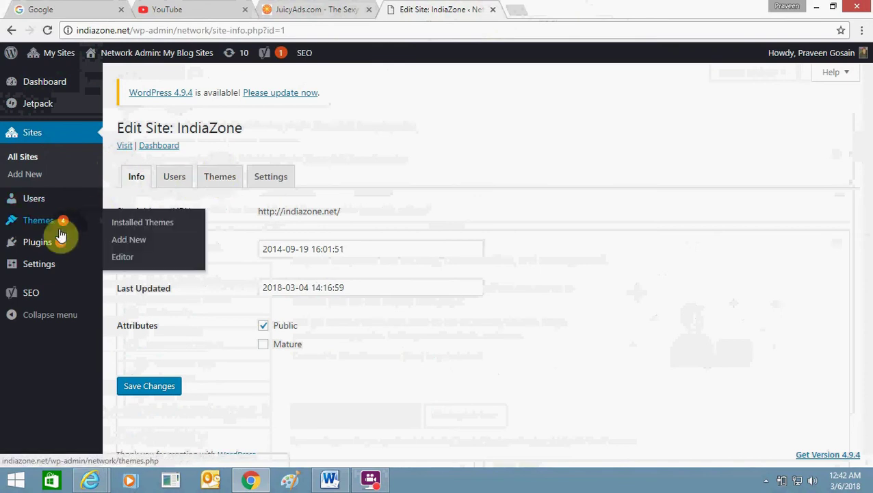
click(145, 258)
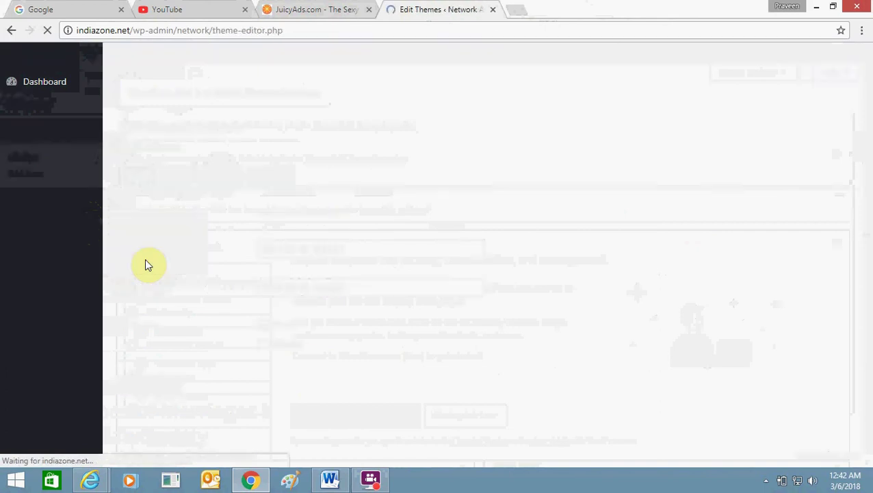
Open the ColorMag theme's inc/header-functions.php file and look through its code
drag(867, 140, 866, 329)
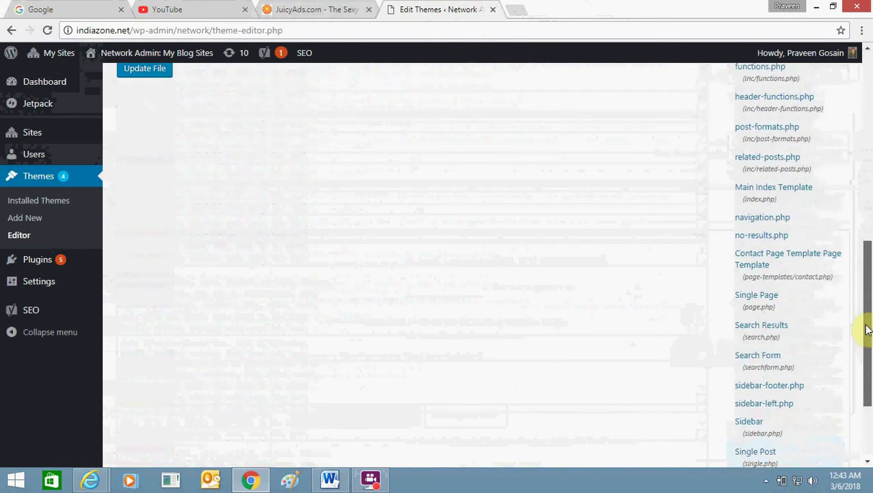
drag(866, 329, 864, 316)
click(791, 122)
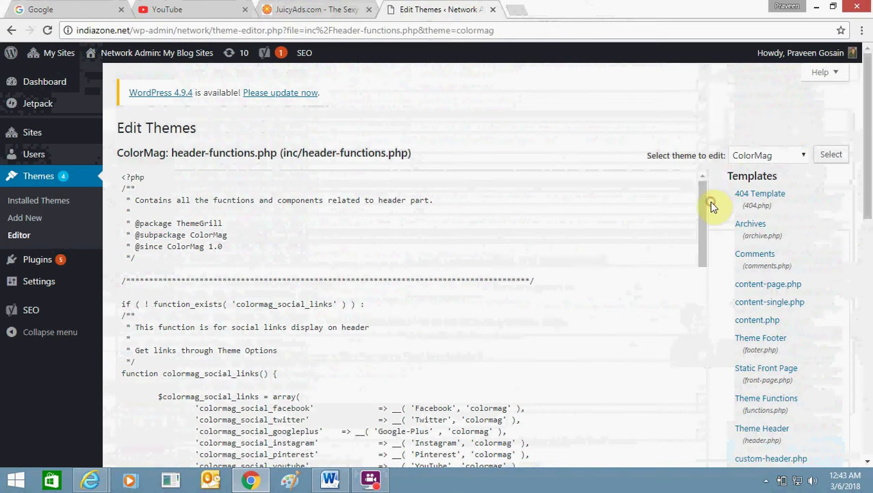
drag(704, 224, 716, 357)
drag(706, 326, 709, 424)
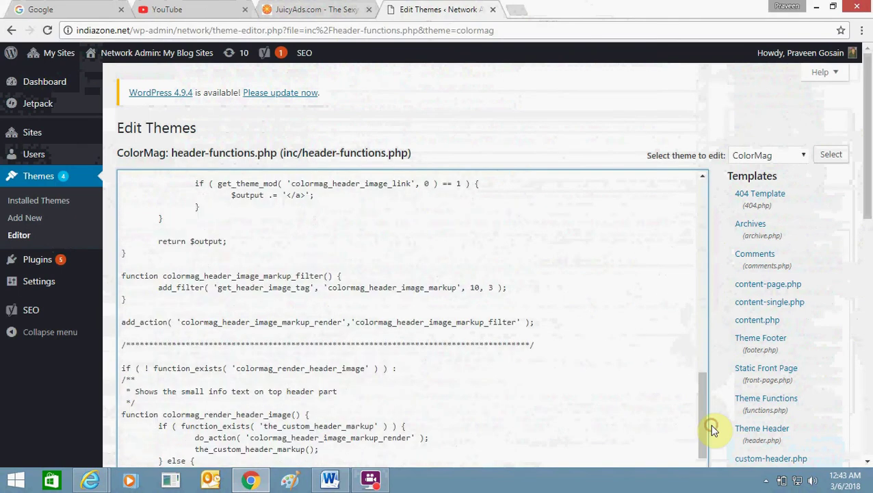
click(703, 391)
drag(703, 392, 714, 195)
Search header-functions.php for "head" and refine the search to the opening tag "<head"
key(ctrl+f)
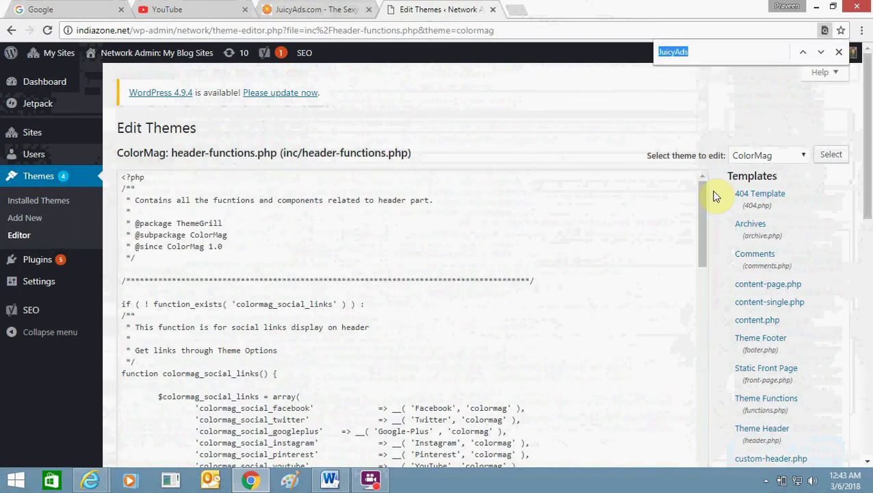
text(head)
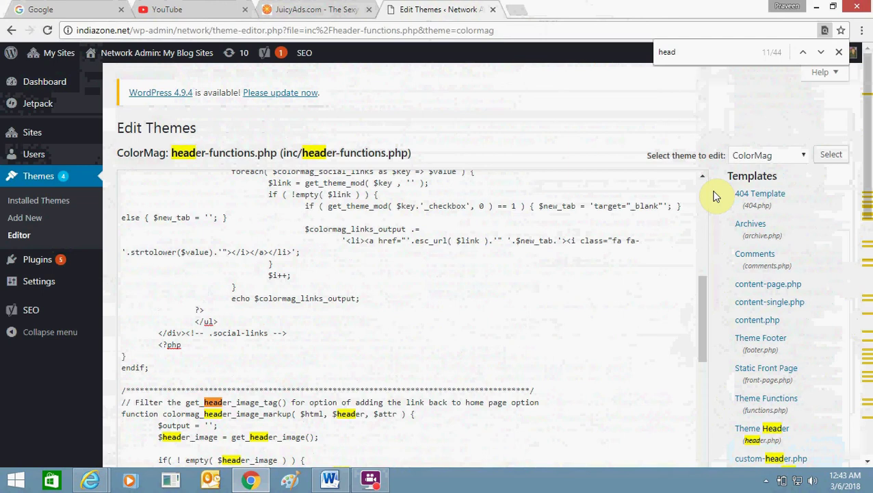
key(Home)
text(<)
key(Escape)
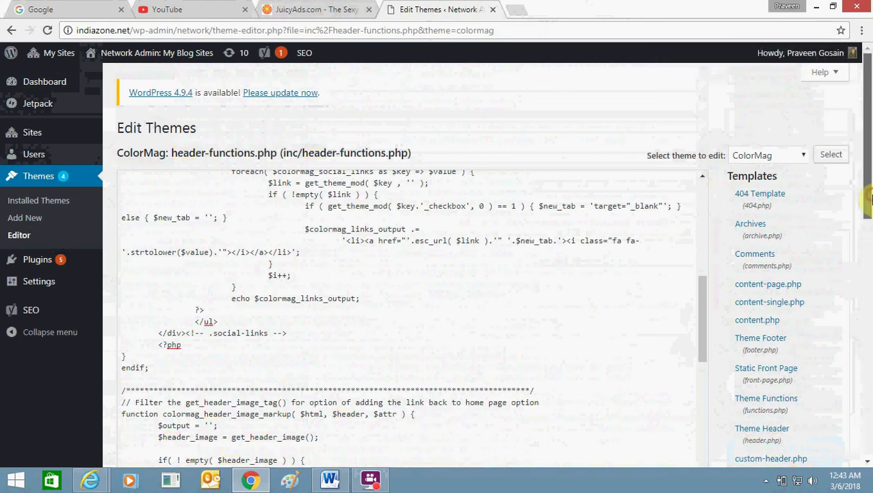
Open ColorMag's Theme Header file (header.php) and locate its <head> section
scroll(867, 230, down, 2)
scroll(867, 229, down, 3)
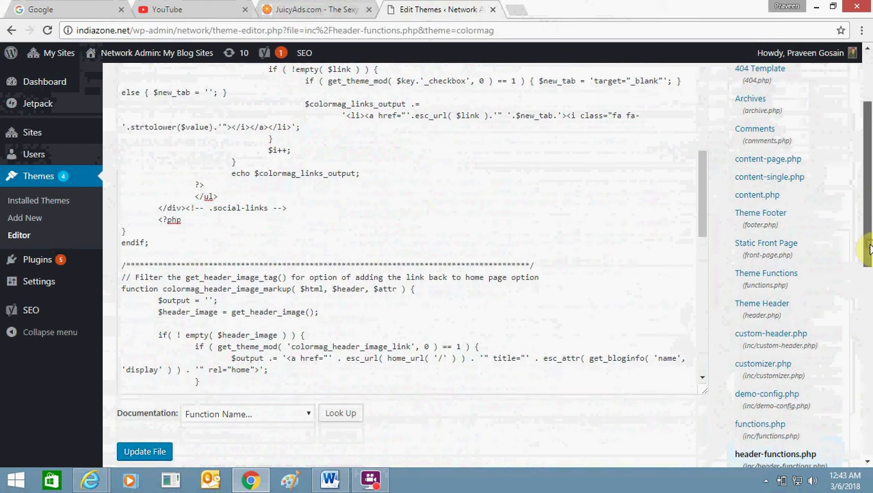
click(771, 286)
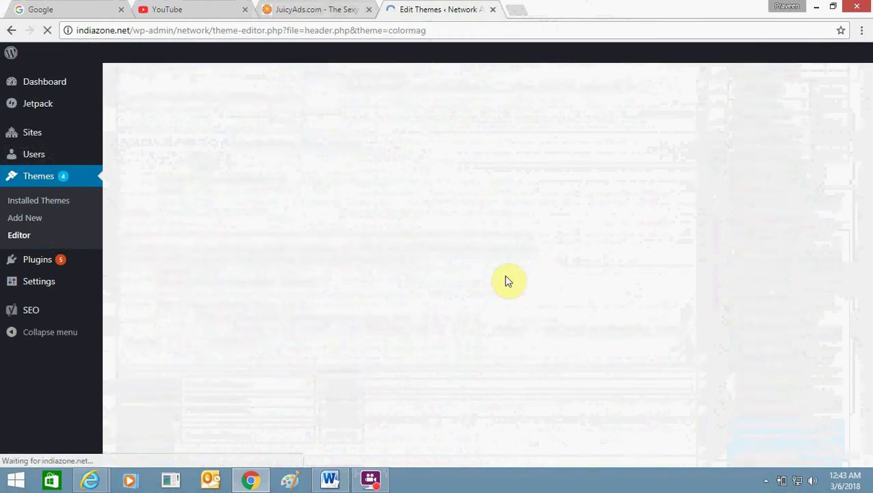
key(ctrl+f)
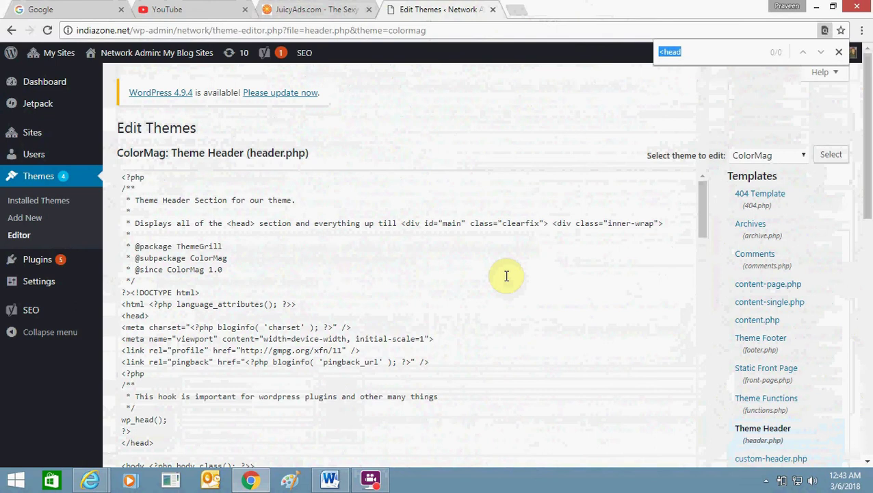
key(Escape)
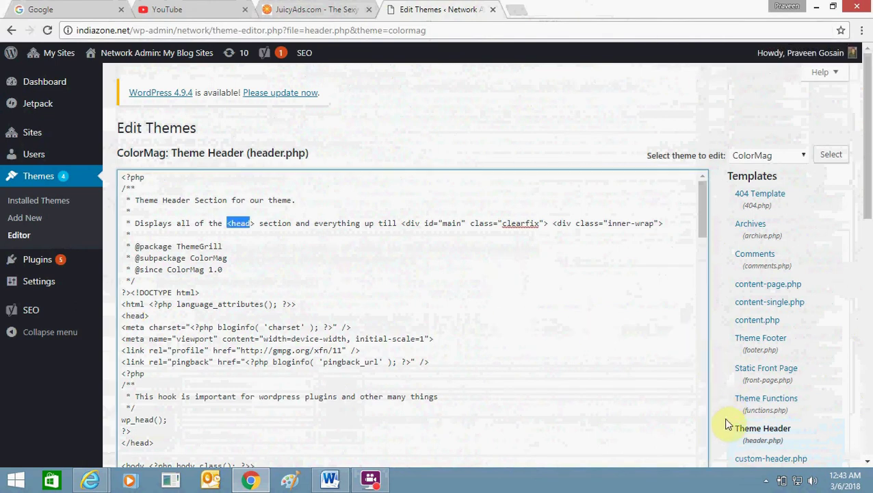
drag(729, 430, 544, 373)
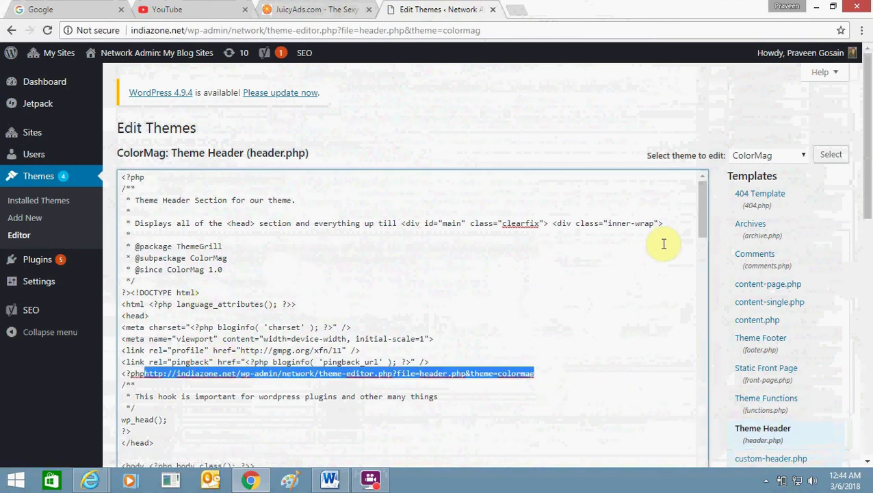
Paste the juicyads-site-verification meta tag on the empty line between </head> and <body> in header.php and update the file
scroll(704, 235, down, 1)
scroll(705, 235, down, 1)
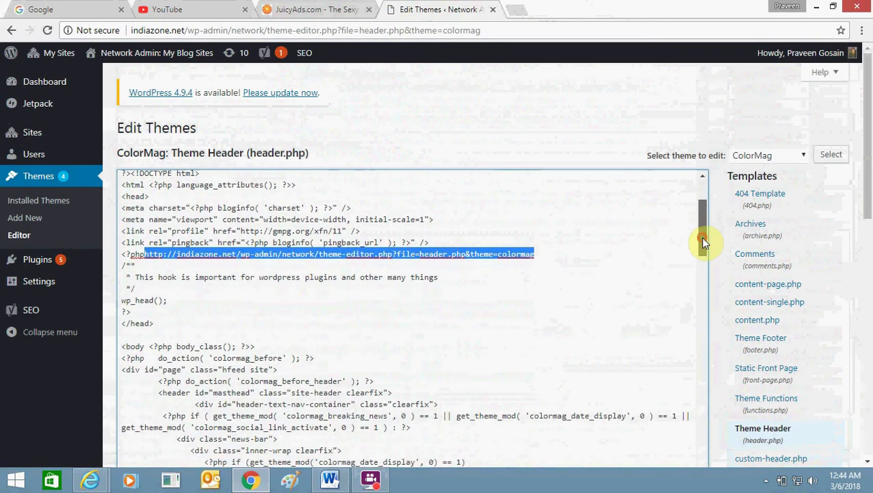
click(204, 331)
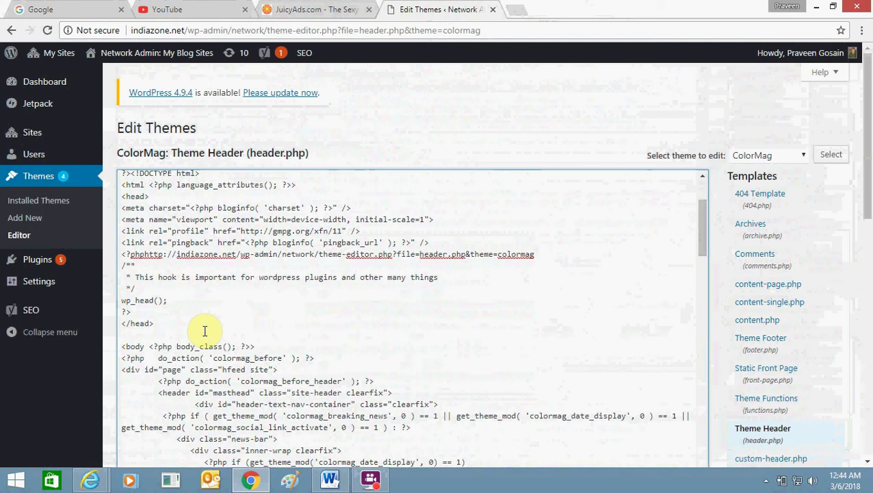
text(<meta name="juicyads-site-verification" content="e3b47d3f6882d612f8614771c0d96d6a">)
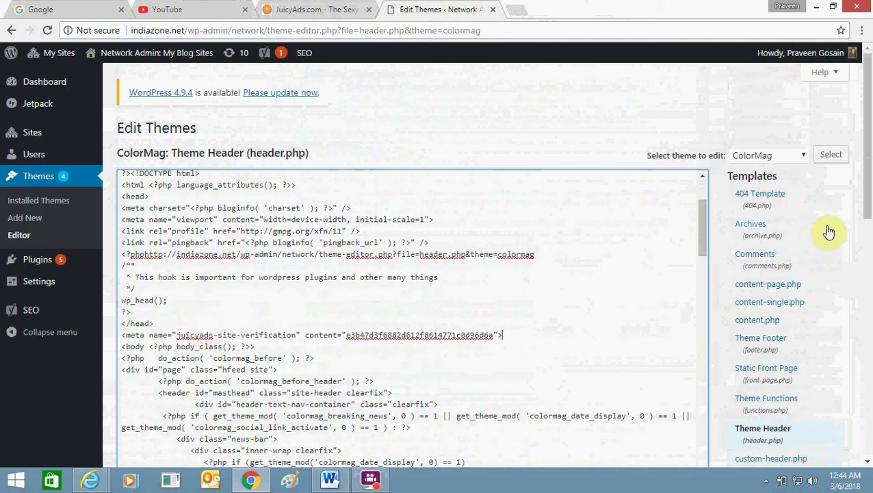
drag(869, 209, 841, 296)
click(140, 341)
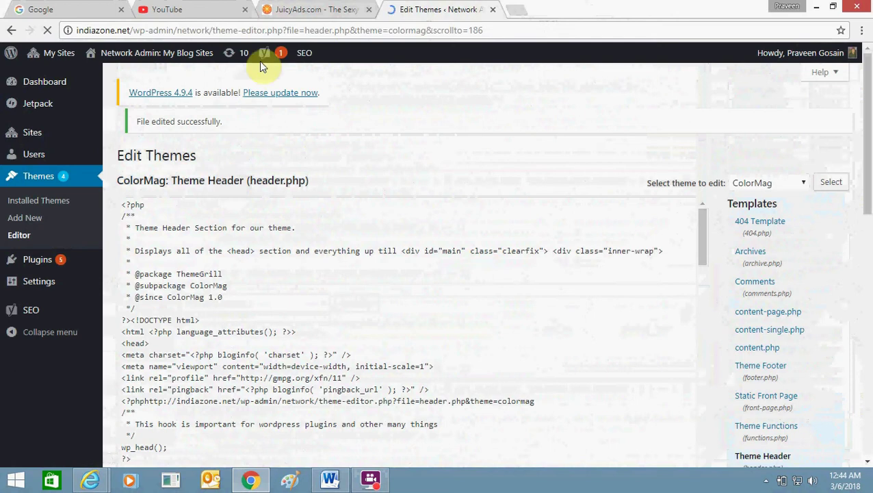
Switch back to the JuicyAds verification page and run the website verification for indiazone.net
click(286, 6)
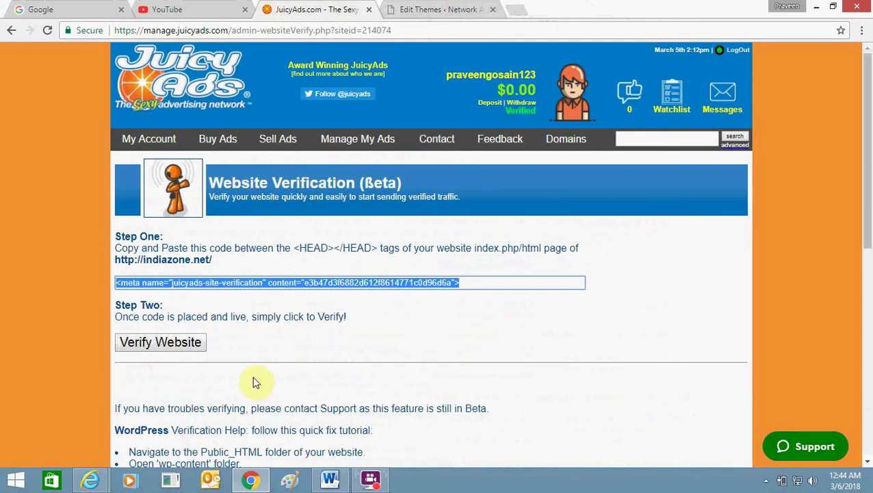
click(186, 350)
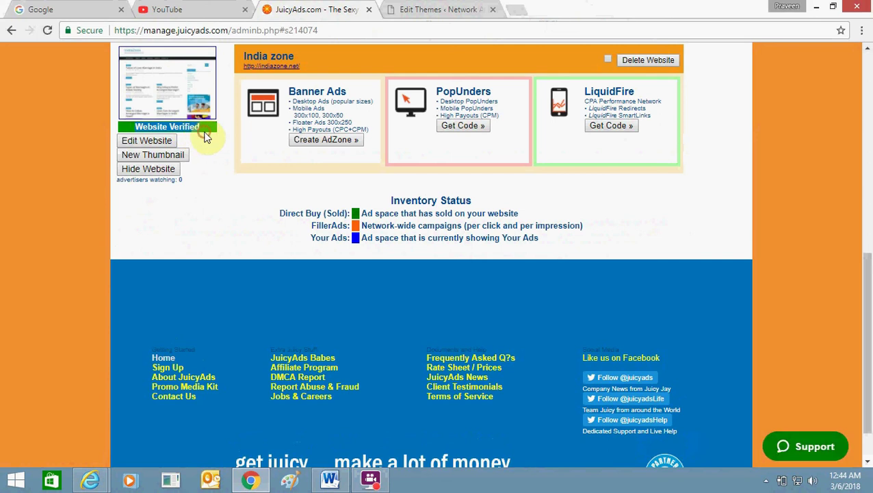
Return to the theme editor and search header.php for the juicyads-site-verification meta tag to check its placement
click(431, 9)
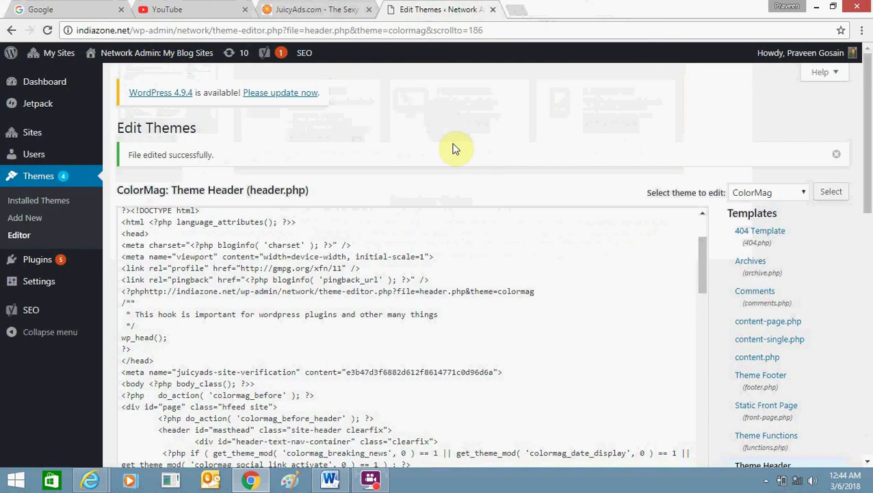
key(ctrl+f)
text(<meta name="juicyads-site-verification" content="e3b47d3f6882d612f8614771c0d96d6a">)
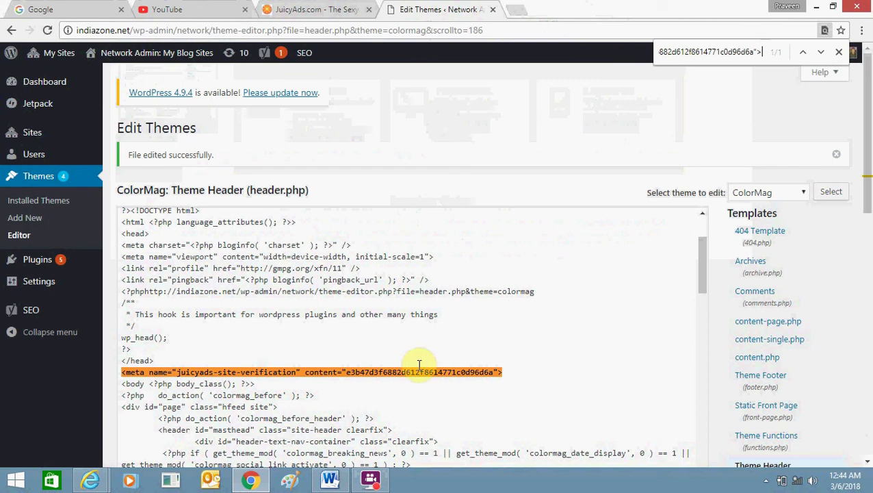
drag(504, 370, 302, 368)
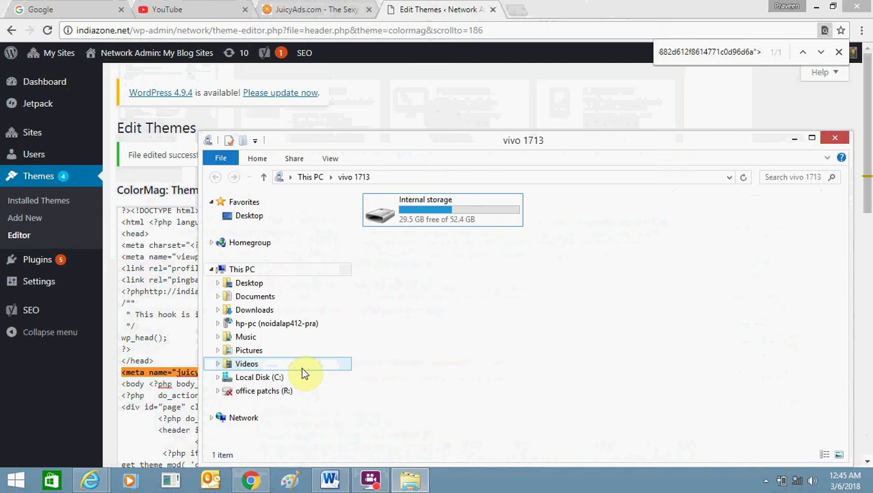
click(794, 137)
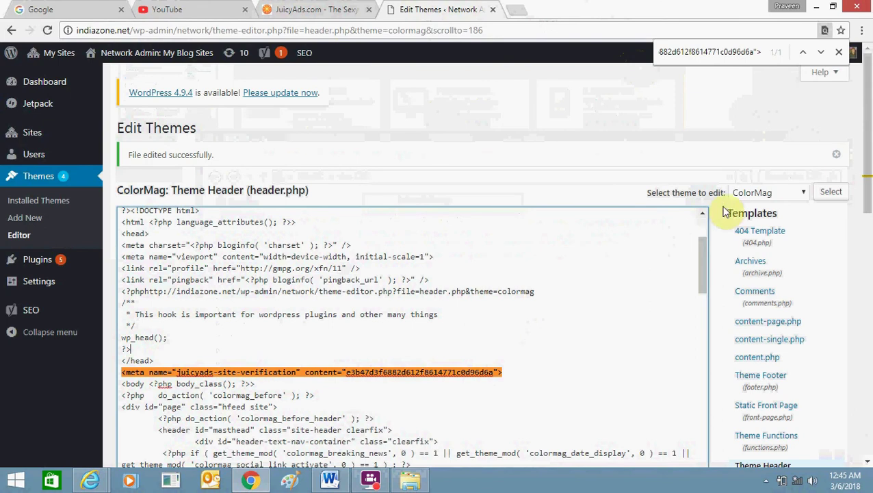
click(840, 54)
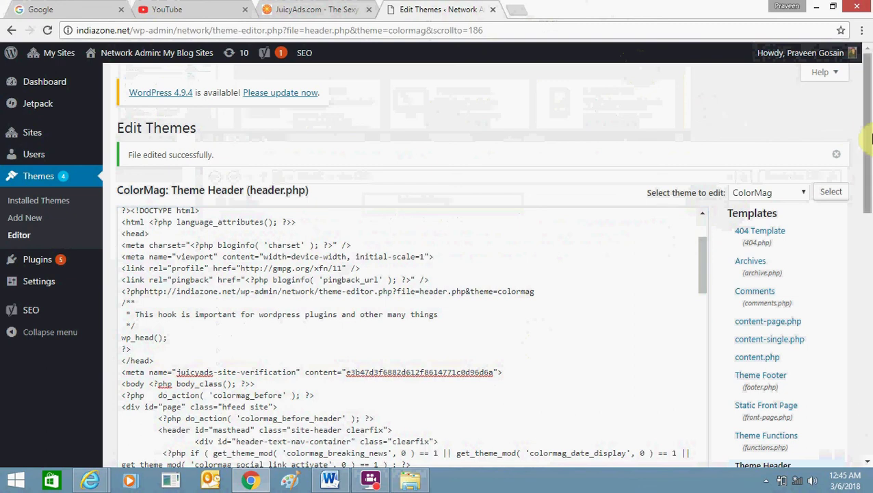
scroll(865, 141, down, 1)
scroll(870, 178, down, 1)
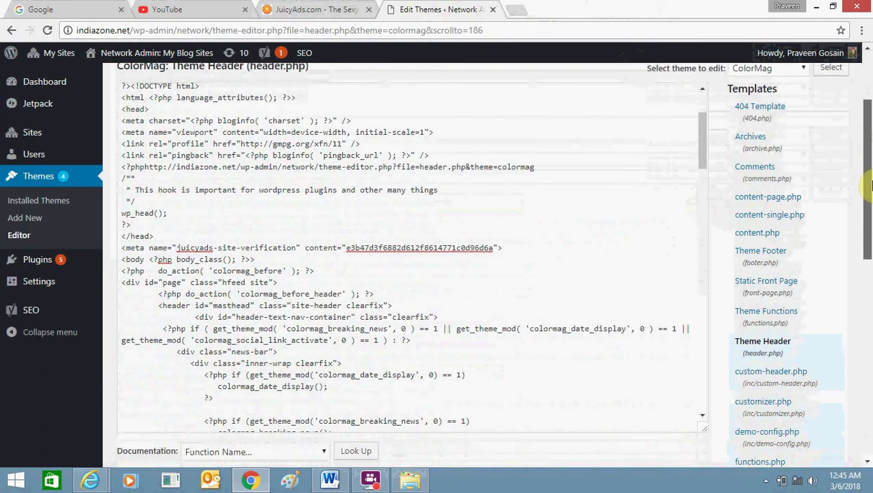
scroll(871, 185, up, 2)
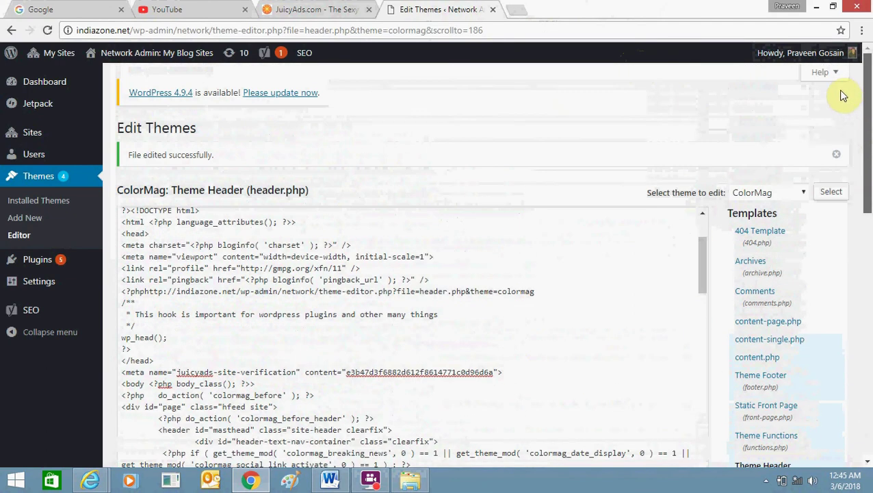
click(804, 482)
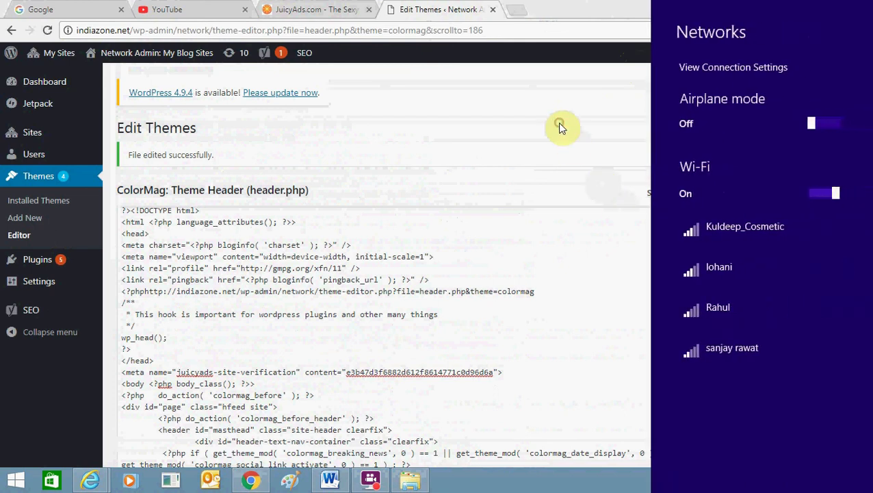
click(558, 127)
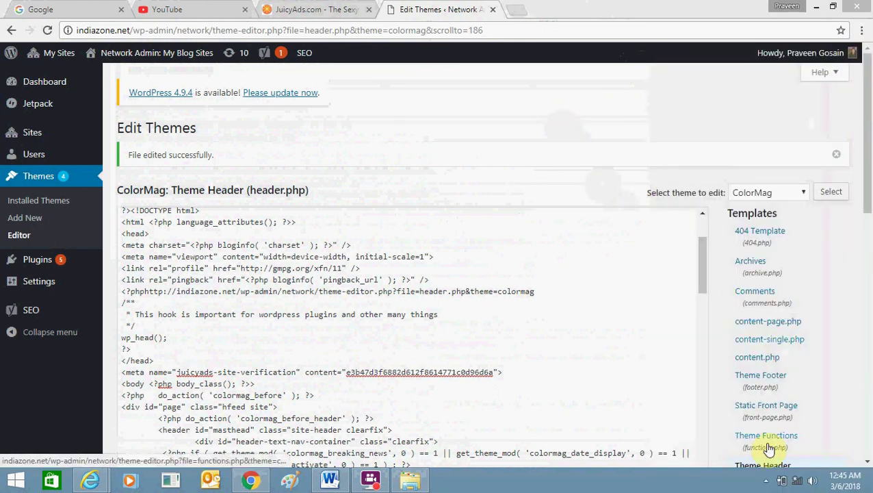
Return to JuicyAds and examine the verification status and ad options of the listed websites, including India zone
click(338, 10)
drag(866, 286, 864, 188)
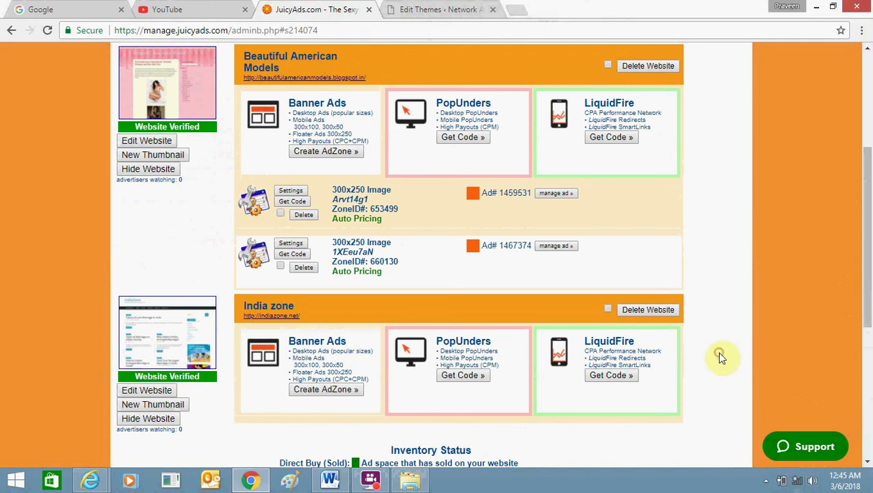
scroll(867, 130, up, 3)
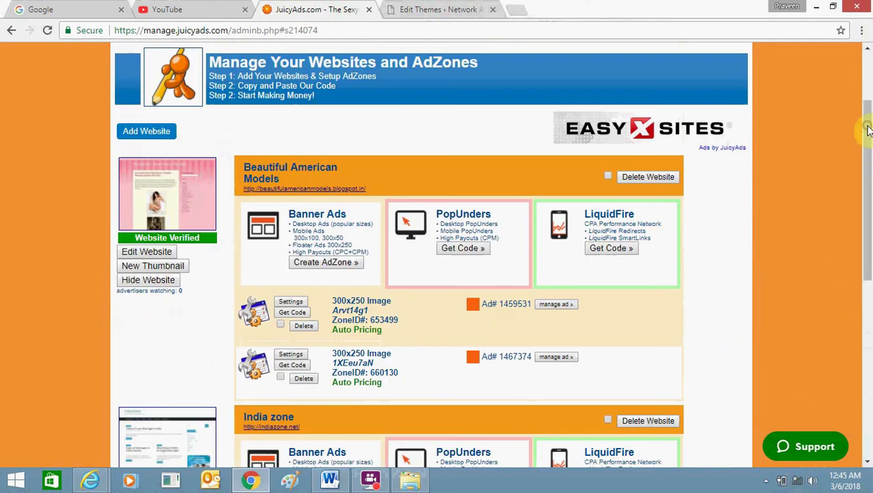
scroll(867, 137, down, 1)
drag(867, 171, 867, 219)
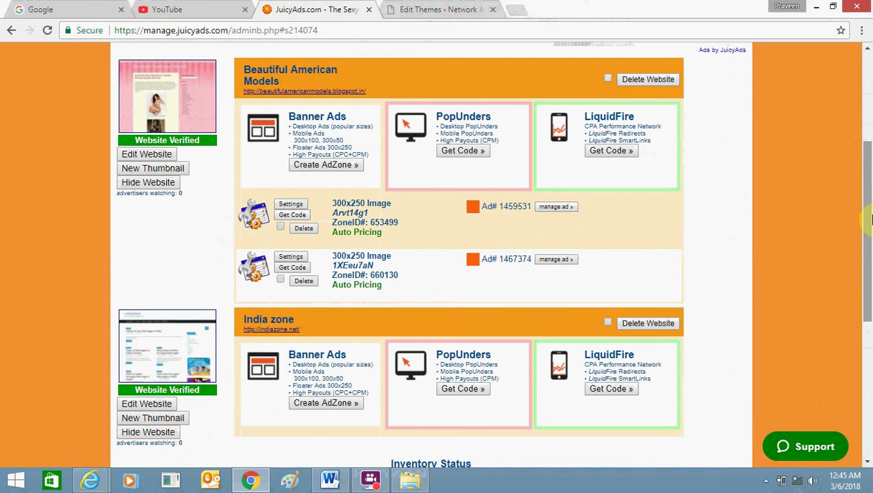
drag(868, 218, 865, 472)
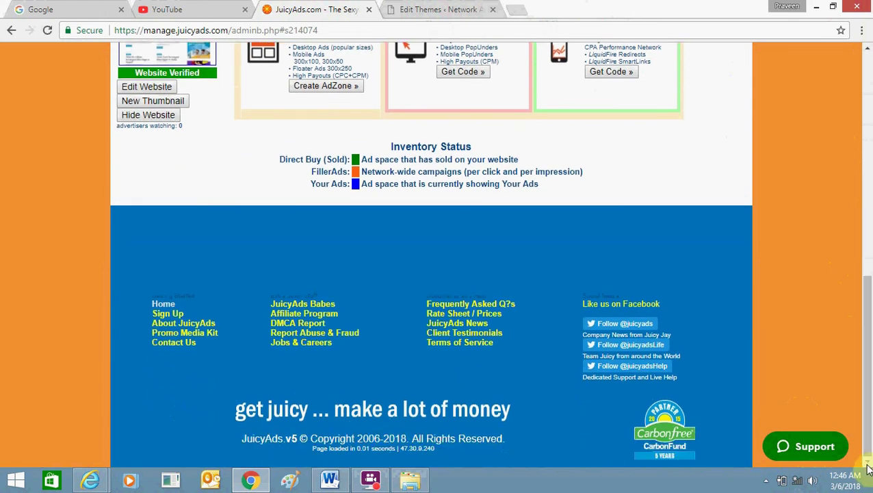
click(868, 254)
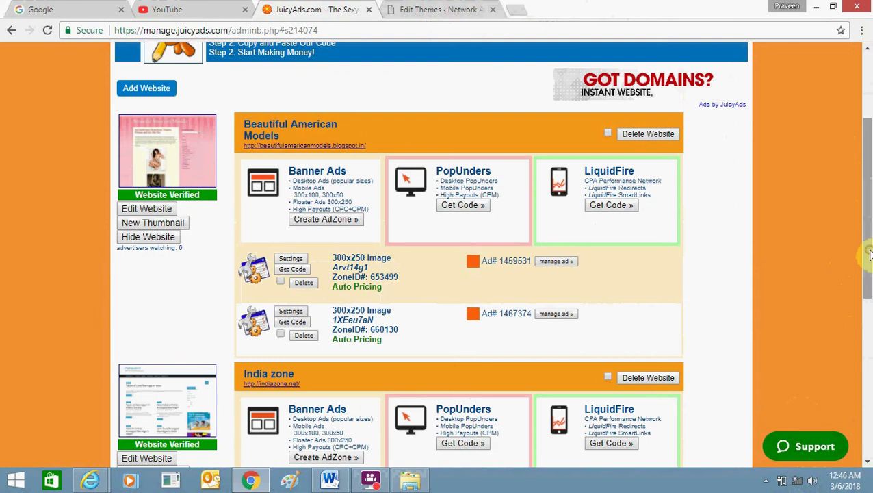
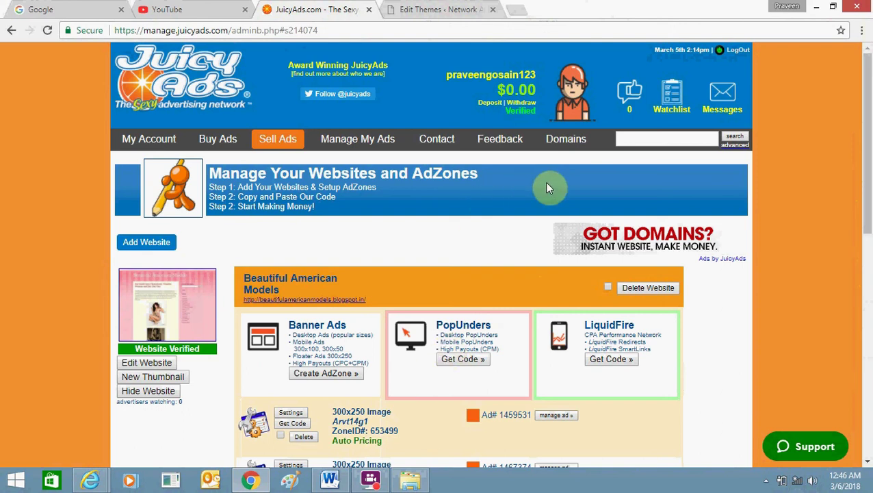
drag(863, 237, 869, 290)
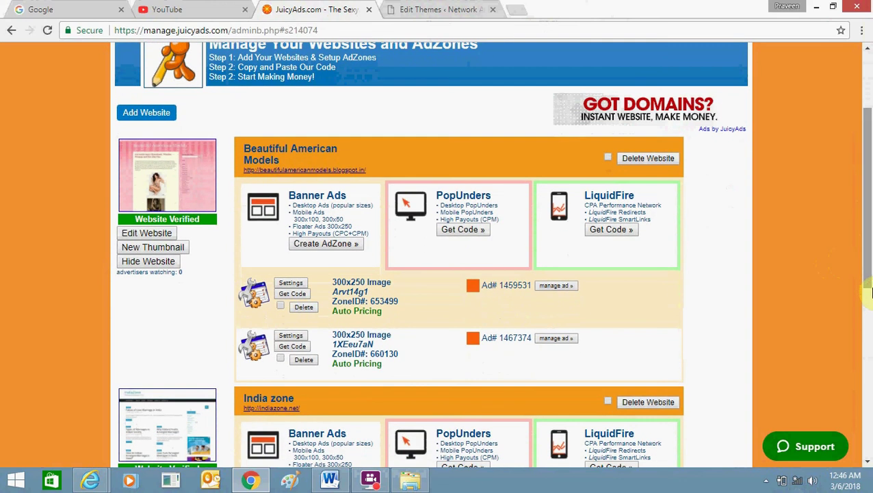
mouse_move(869, 292)
mouse_down()
mouse_move(869, 284)
mouse_move(868, 299)
mouse_up()
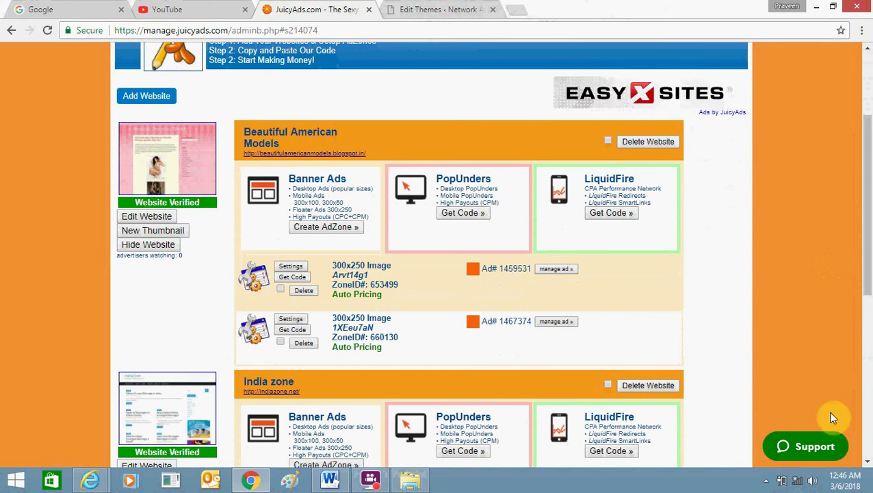
click(797, 481)
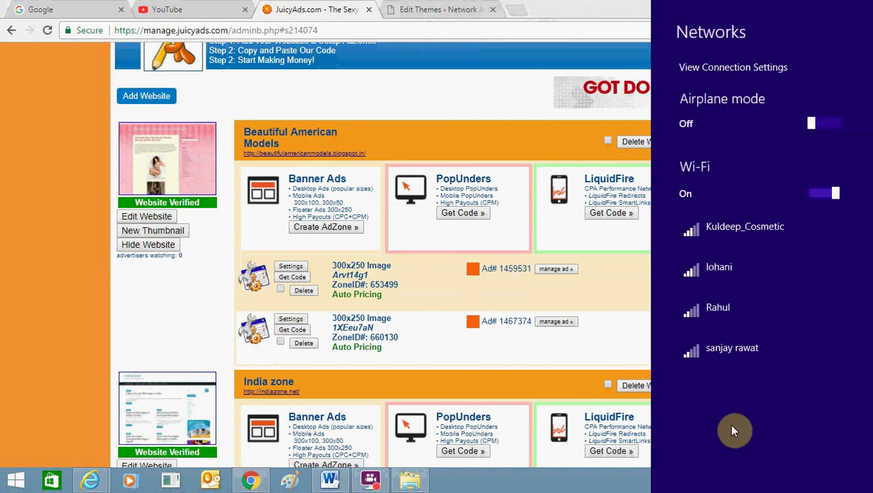
click(620, 295)
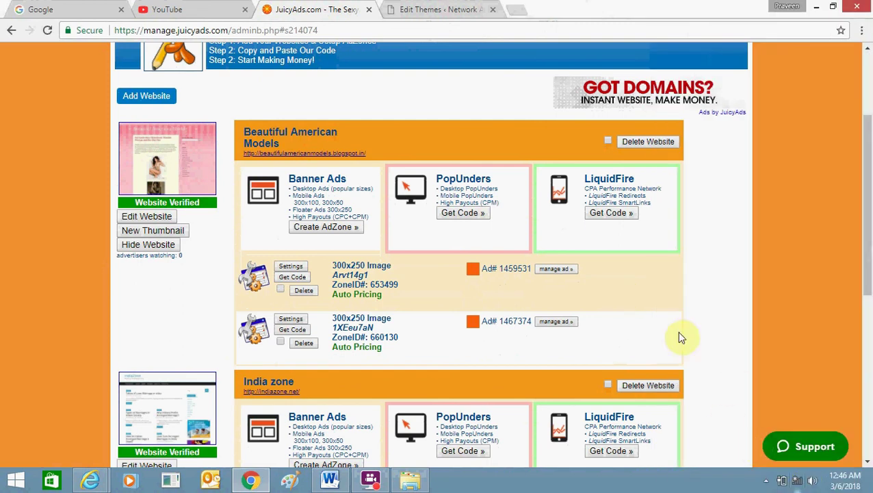
click(461, 7)
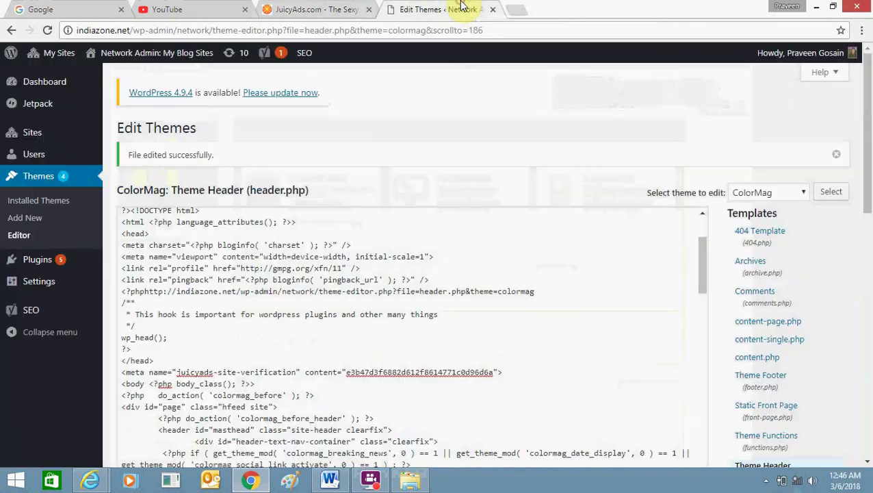
click(342, 7)
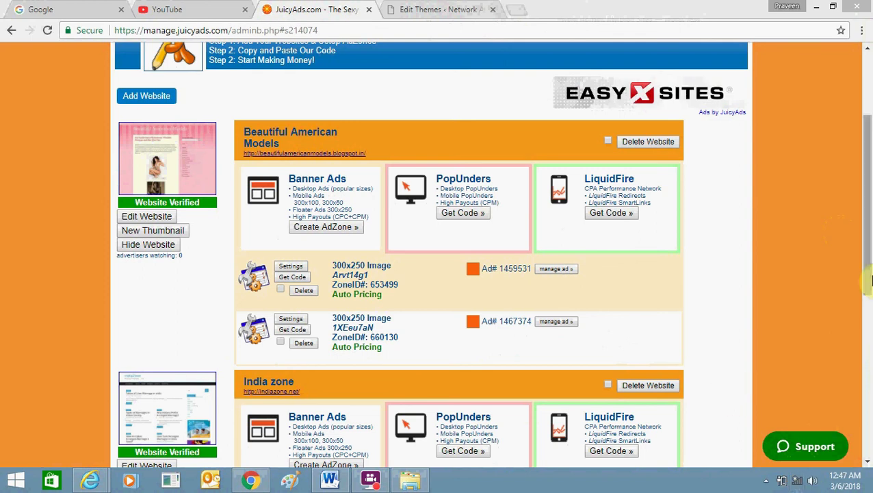
mouse_move(867, 293)
mouse_down()
mouse_move(867, 385)
mouse_move(868, 309)
mouse_up()
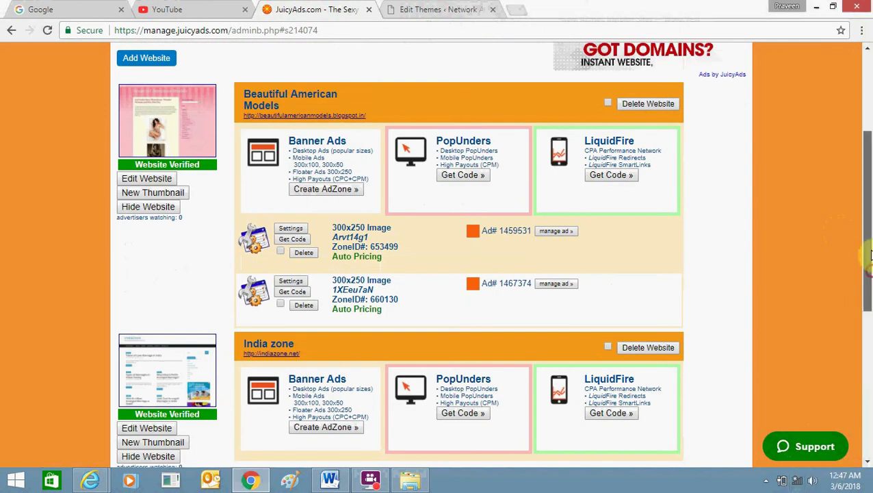
scroll(868, 195, up, 3)
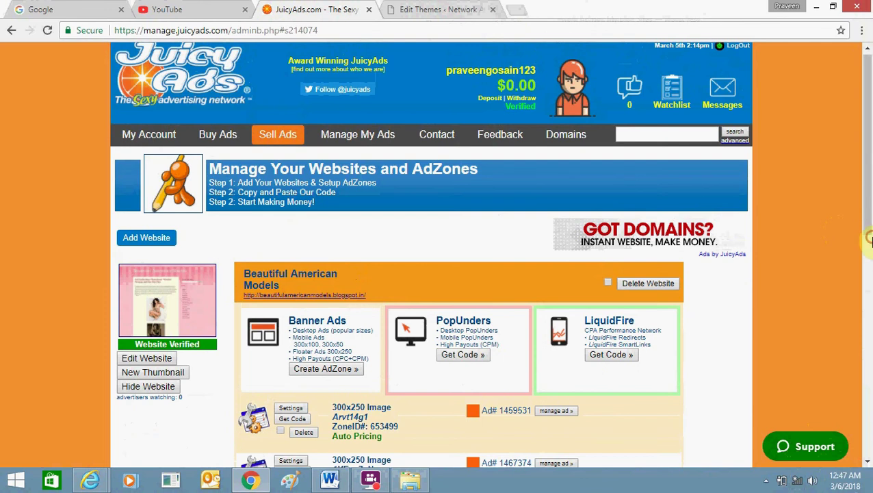
drag(868, 238, 858, 146)
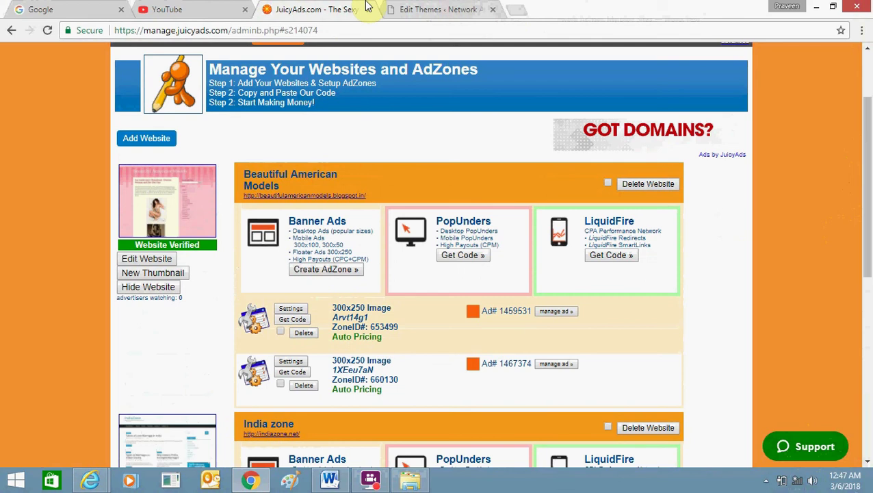
click(415, 8)
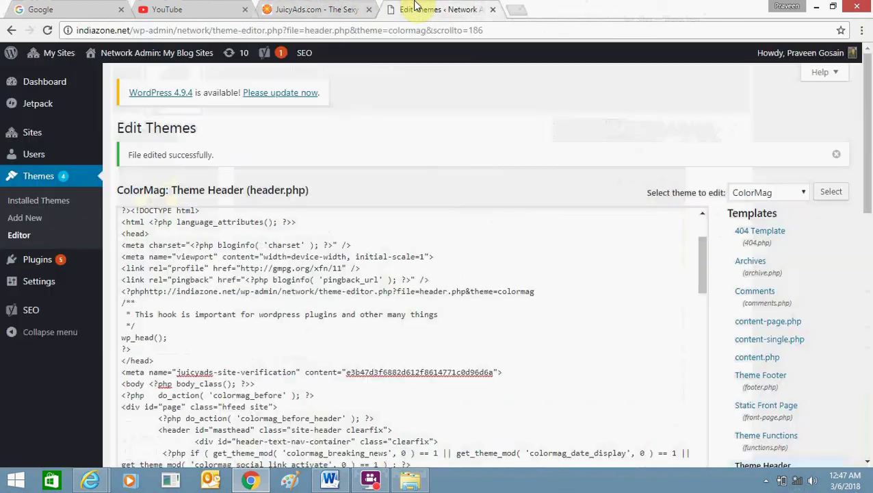
click(305, 6)
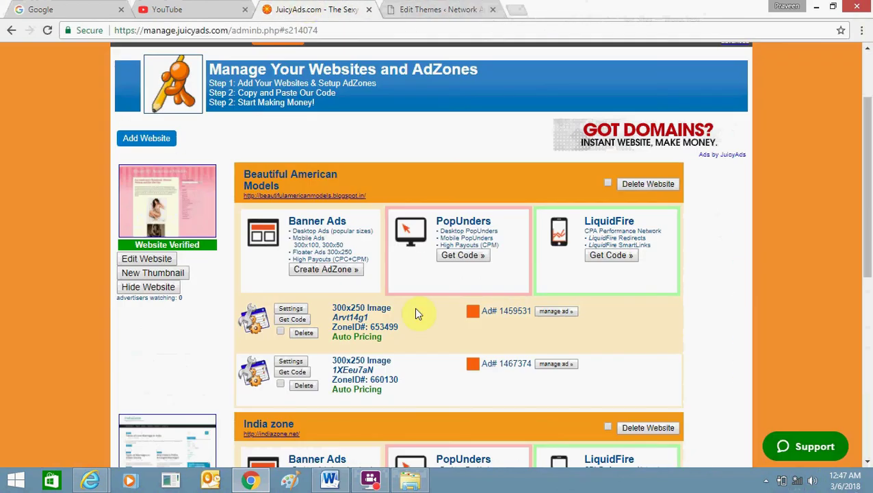
click(798, 481)
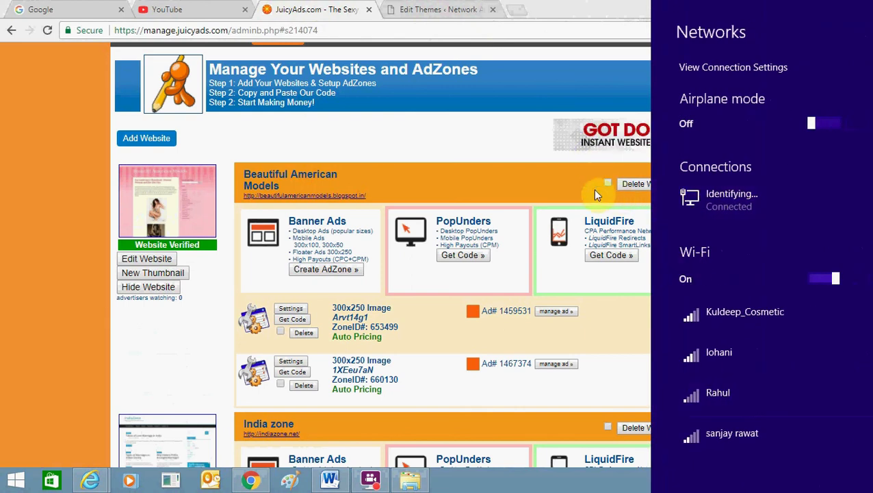
click(583, 187)
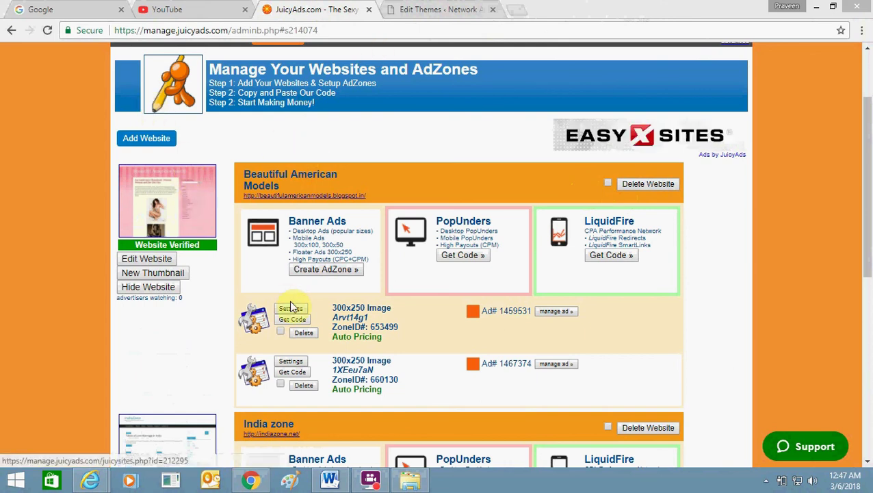
Create a 300x250 Image AdZone for the Beautiful American Models website and copy its ad code
click(319, 271)
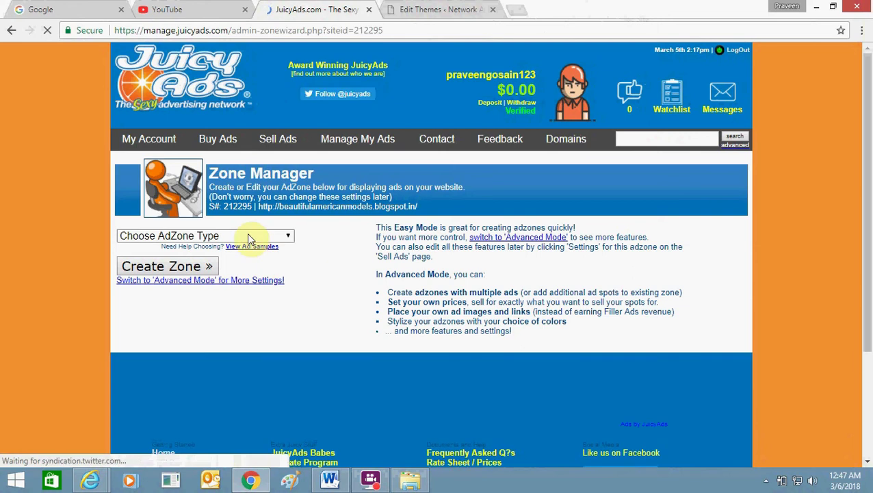
click(247, 235)
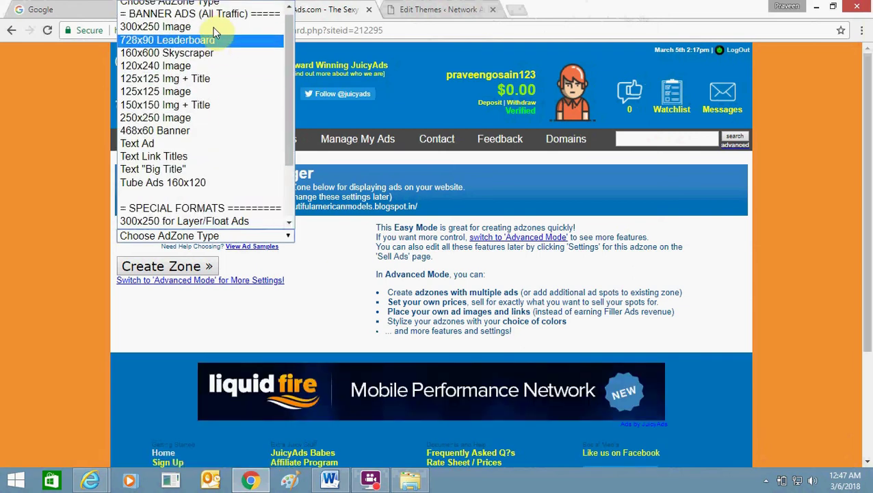
click(210, 26)
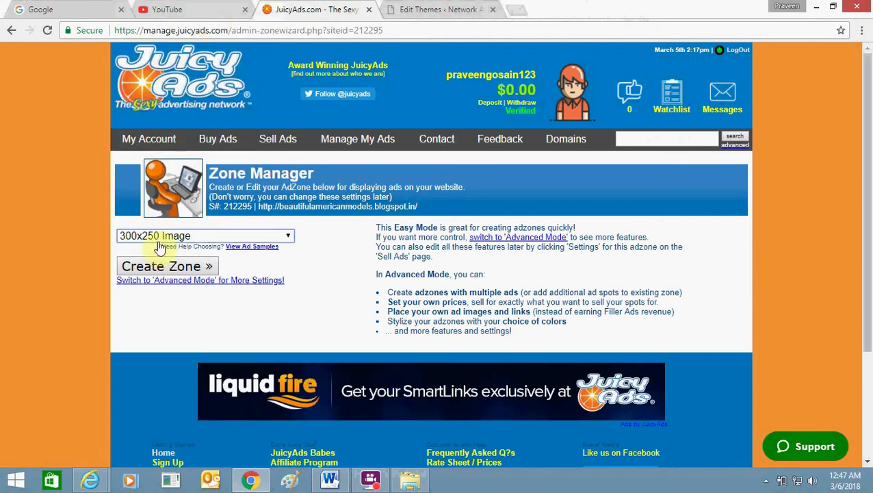
click(165, 268)
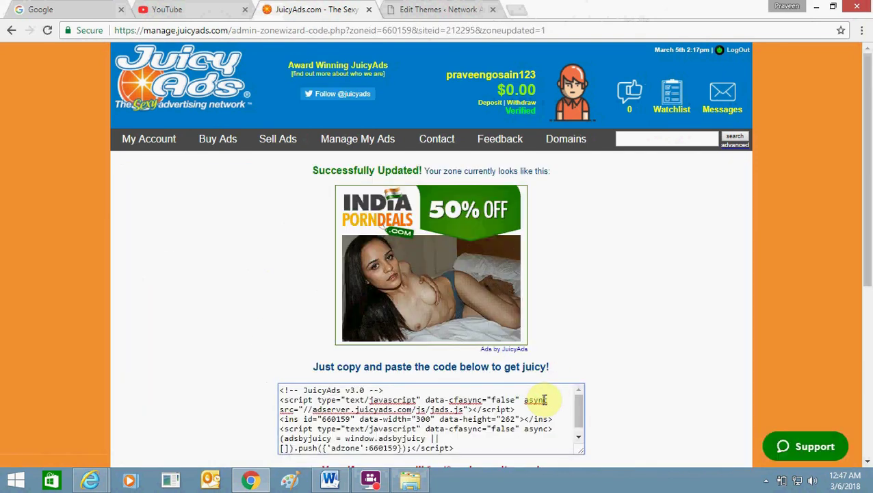
click(544, 400)
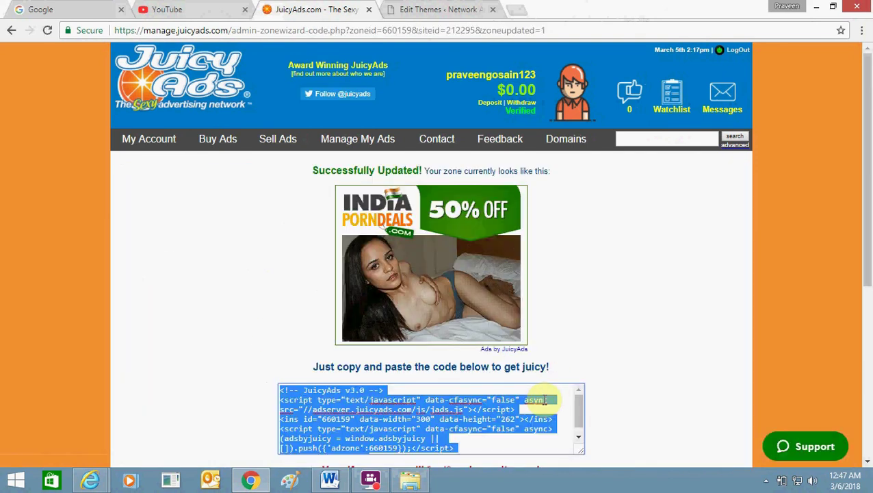
Return to WordPress, switch from the network admin to the IndiaZone site and open its Widgets page
click(410, 10)
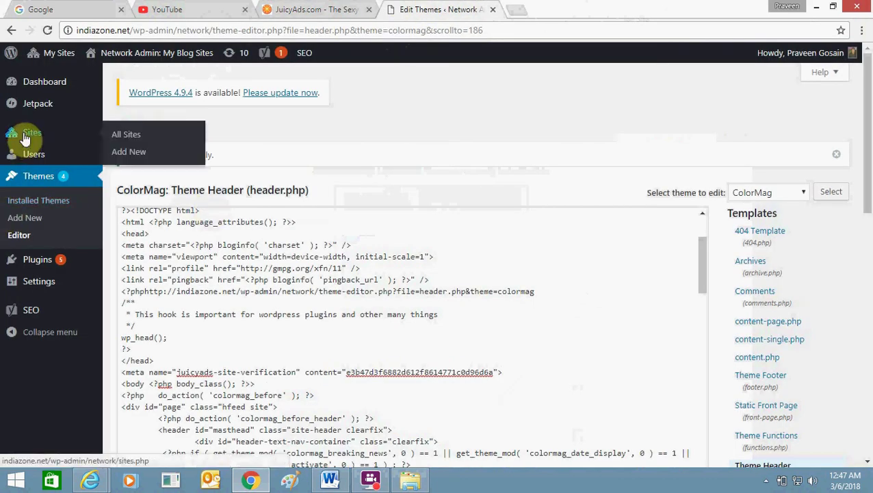
mouse_move(39, 82)
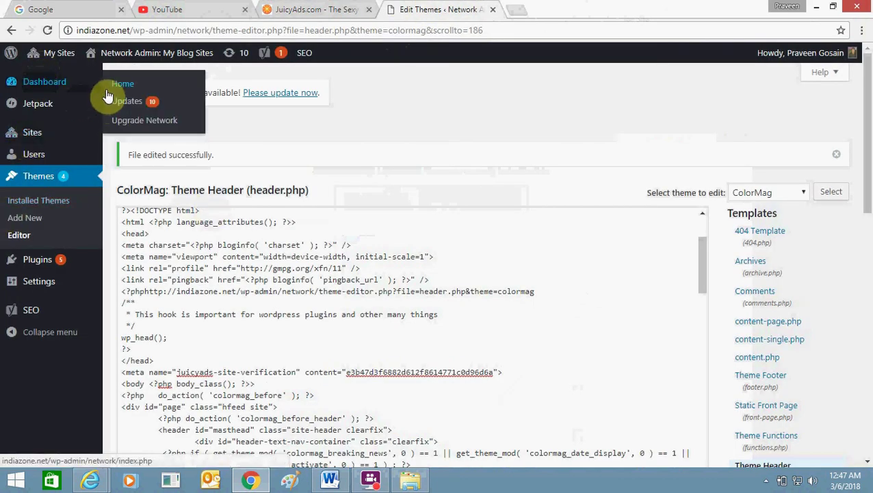
mouse_move(32, 280)
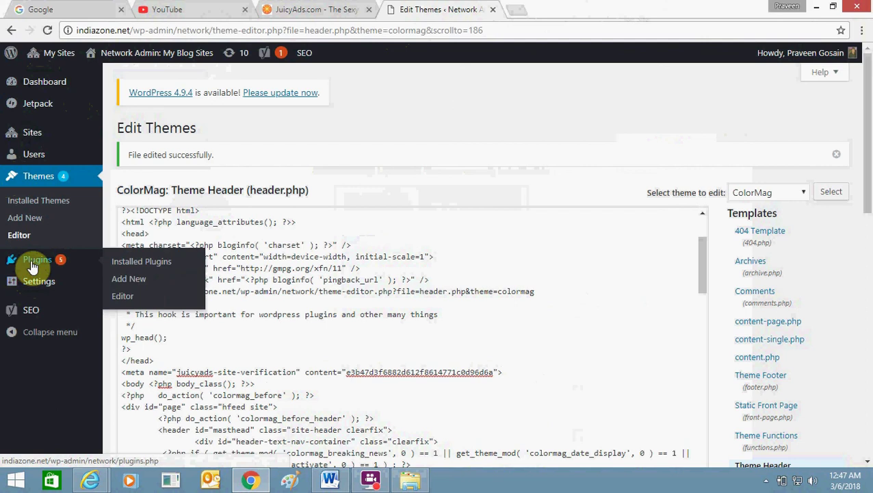
click(50, 80)
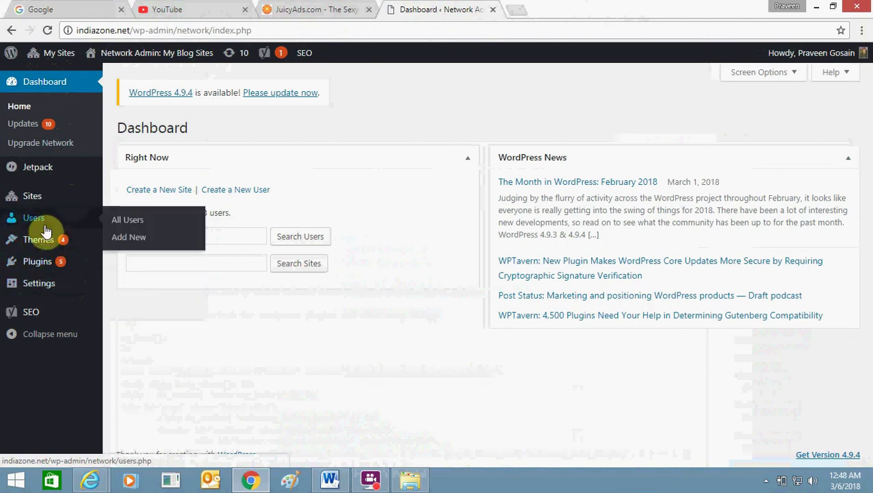
mouse_move(40, 185)
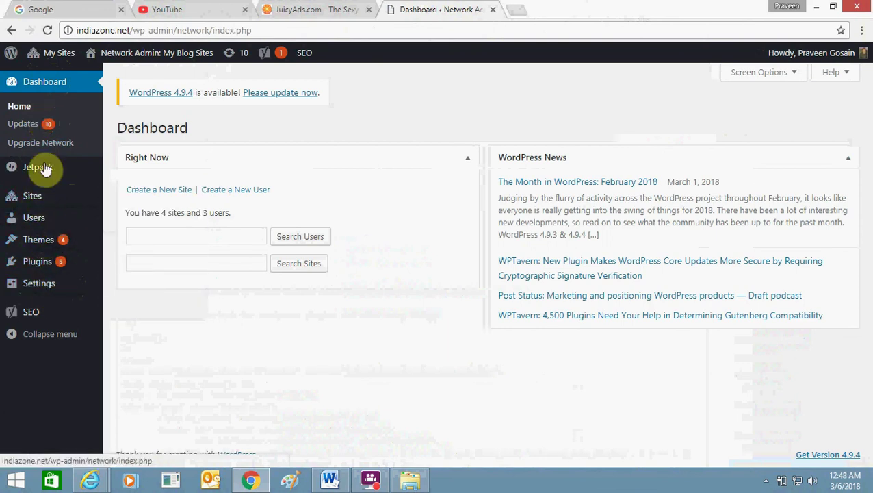
mouse_move(65, 60)
mouse_move(31, 100)
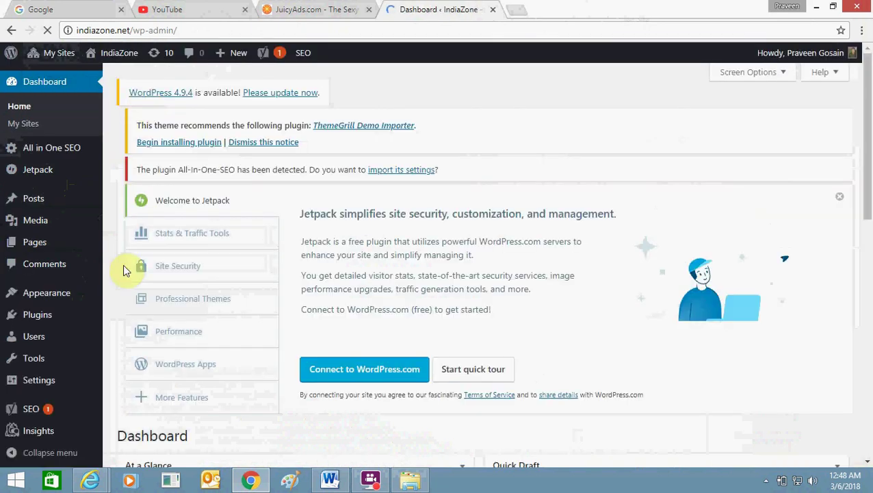
mouse_move(47, 357)
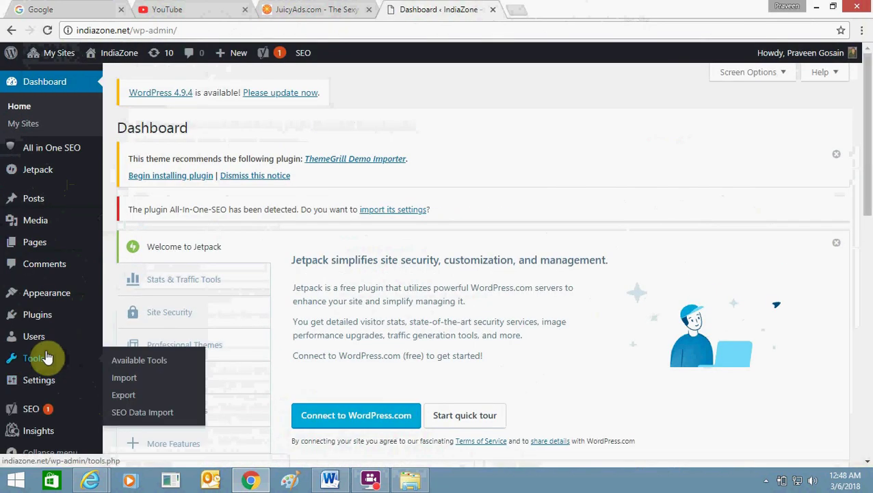
mouse_move(46, 308)
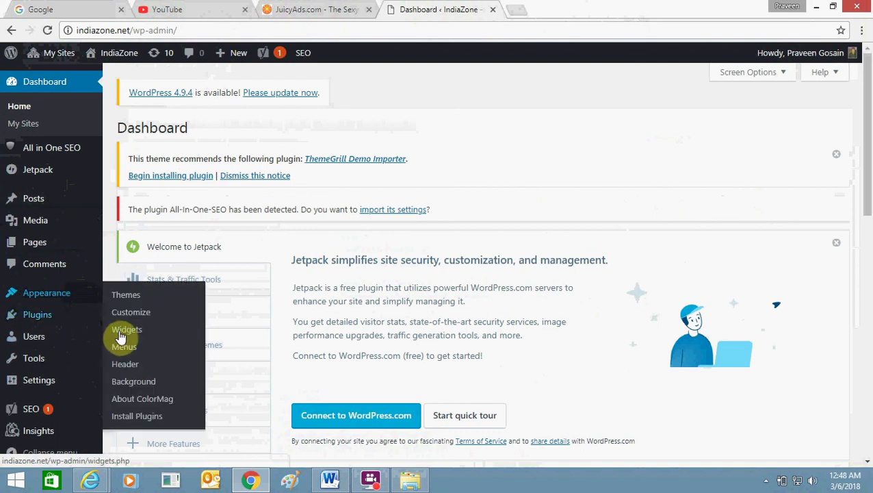
click(119, 329)
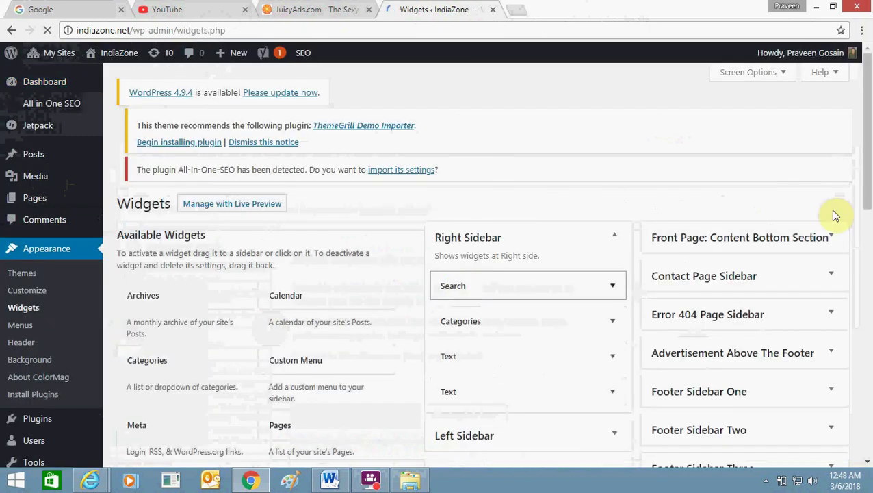
Add a Text widget as the first item of the Right Sidebar and paste the JuicyAds ad code into its content
scroll(866, 136, down, 2)
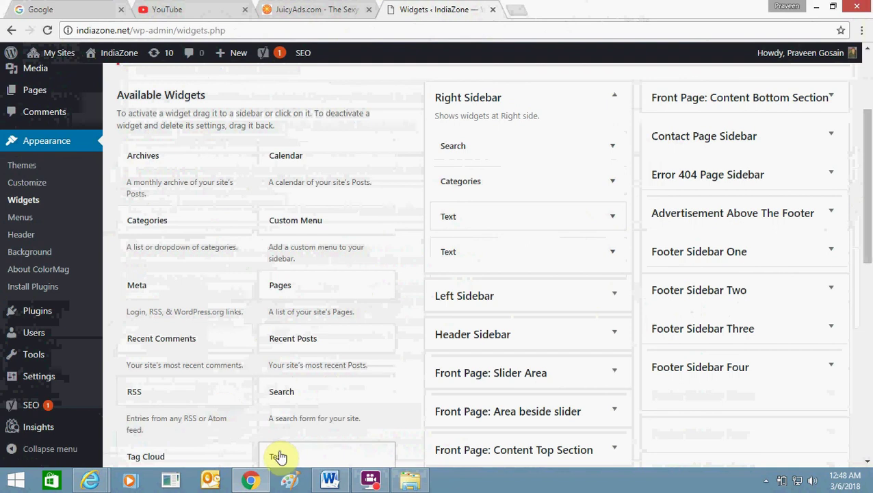
drag(281, 456, 473, 171)
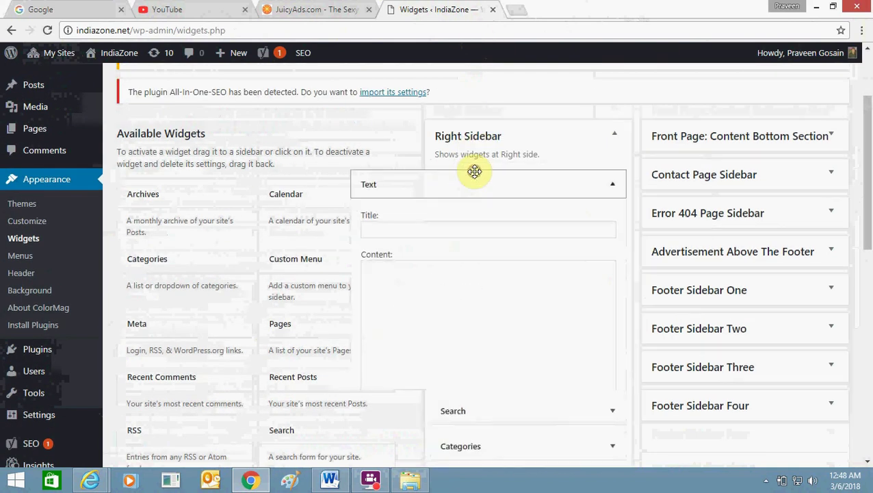
click(488, 267)
text(<!-- JuicyAds v3.0 --> <script type="text/javascript" data-cfasync="false" async src="//adserver.juicyads.com/js/jads.js"></script> <ins id="660159" data-width="300" data-height="262"> </ins> <script type="text/javascript" data-cfasync="false" async> (adsbyjuicy = window.adsbyjuicy || []).push({'adzone':660159}); </script> <!--JuicyAds END-->)
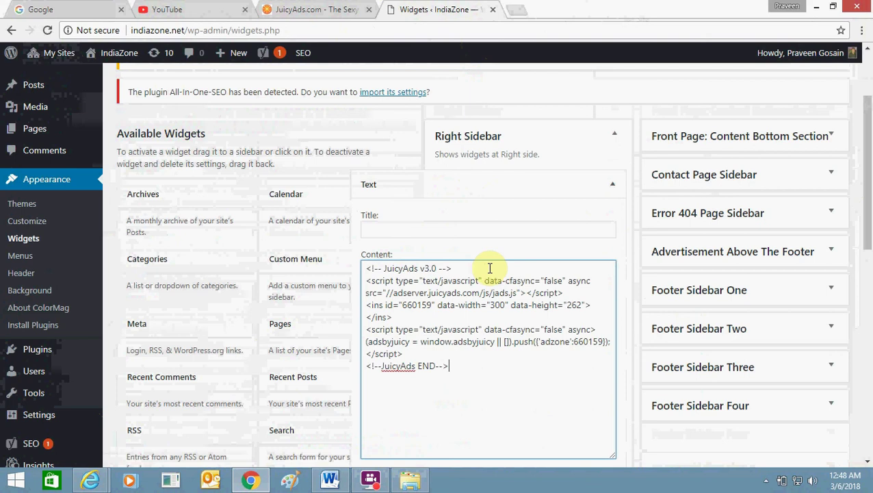
Save the new Text widget in the Right Sidebar and collapse it
scroll(868, 163, down, 1)
scroll(869, 163, down, 1)
click(601, 375)
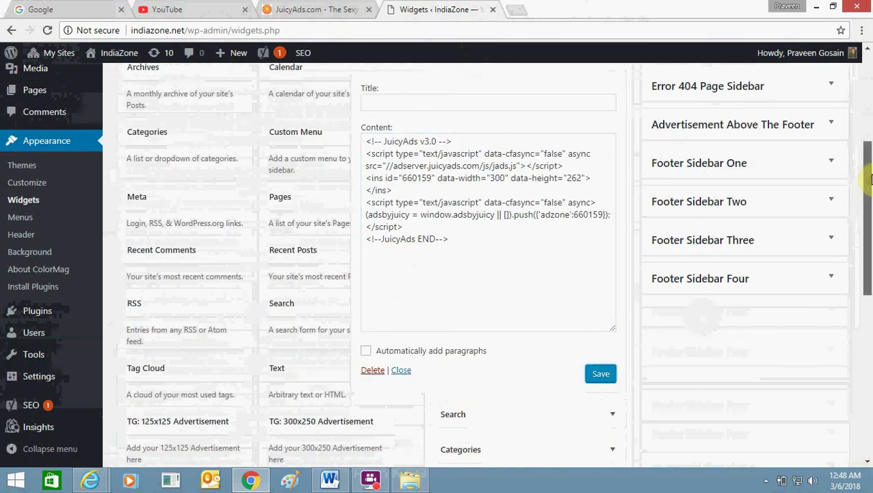
scroll(868, 163, up, 1)
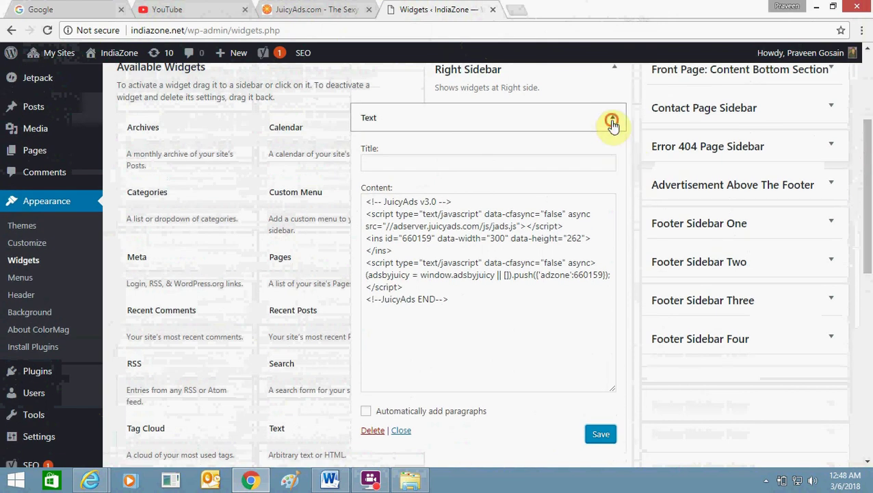
click(612, 121)
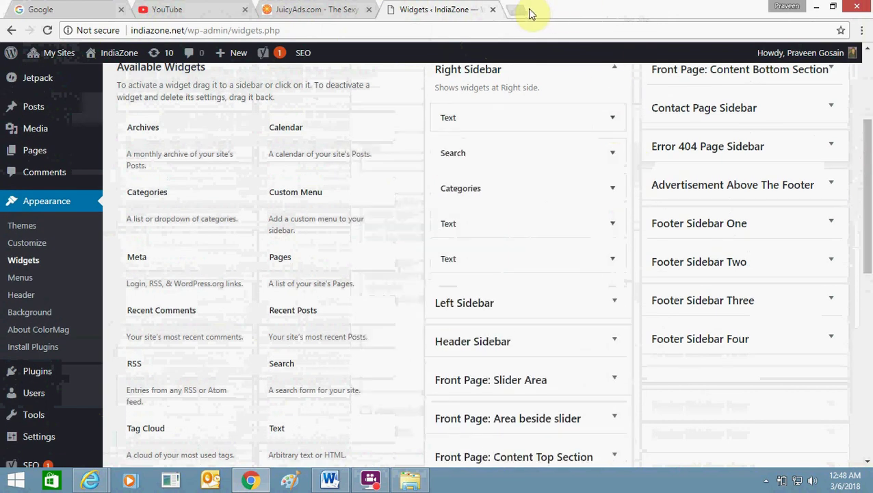
Open indiazone.net in a new browser tab and examine the JuicyAds ad area in the right sidebar
drag(869, 130, 869, 209)
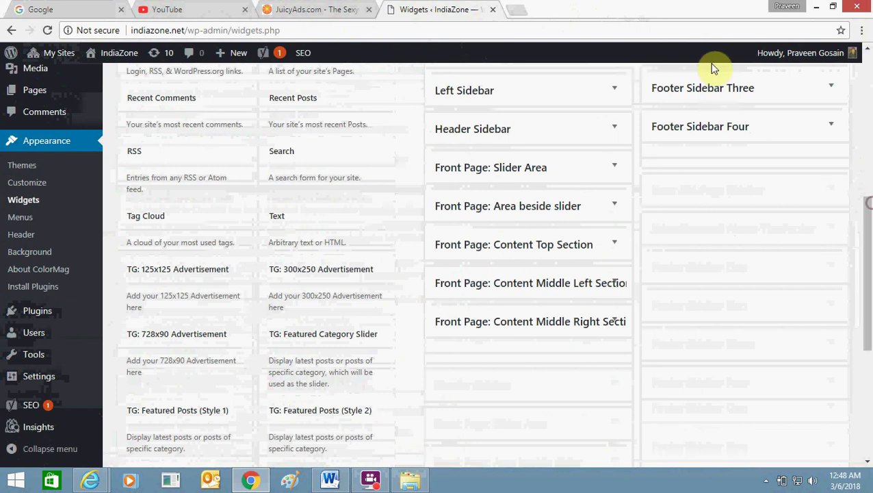
click(521, 7)
text(indiazone.net)
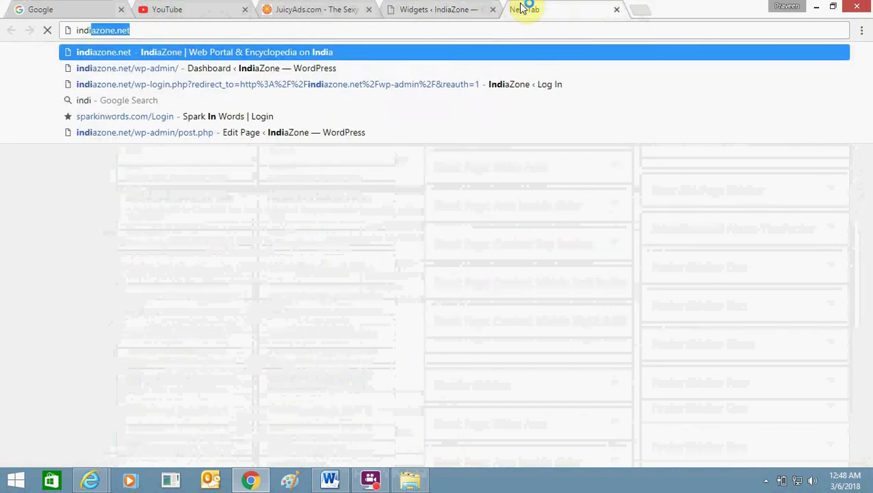
key(Return)
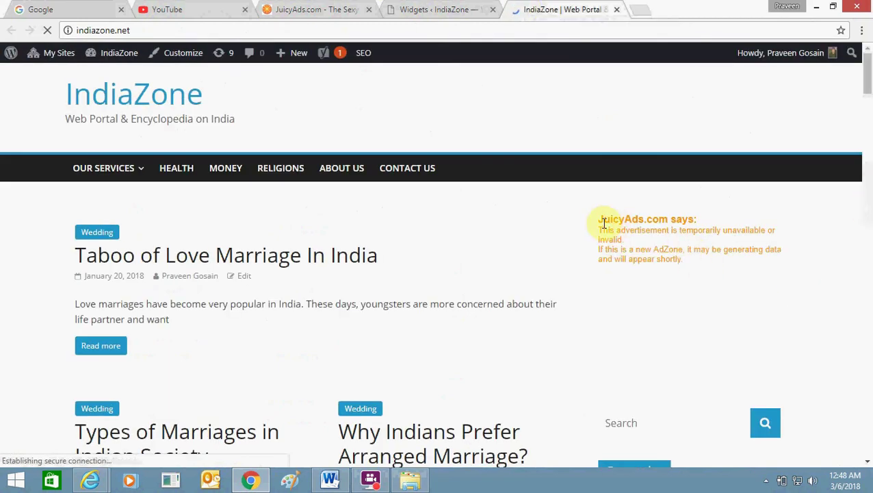
drag(603, 222, 680, 258)
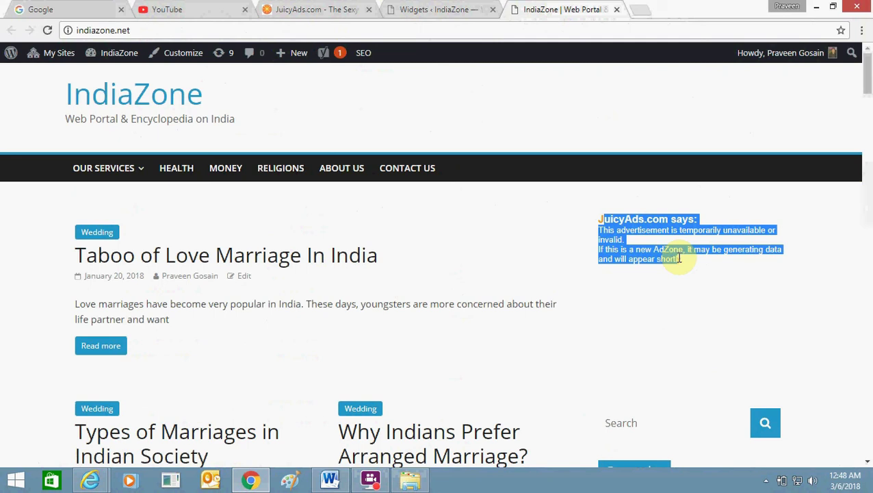
click(630, 247)
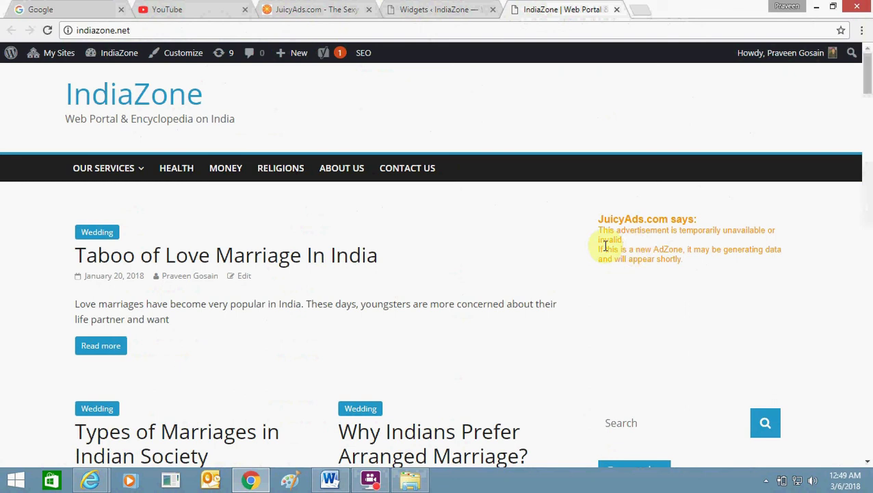
Read the JuicyAds notice in the homepage's right sidebar and reload the page to recheck the ad area
drag(603, 249, 710, 263)
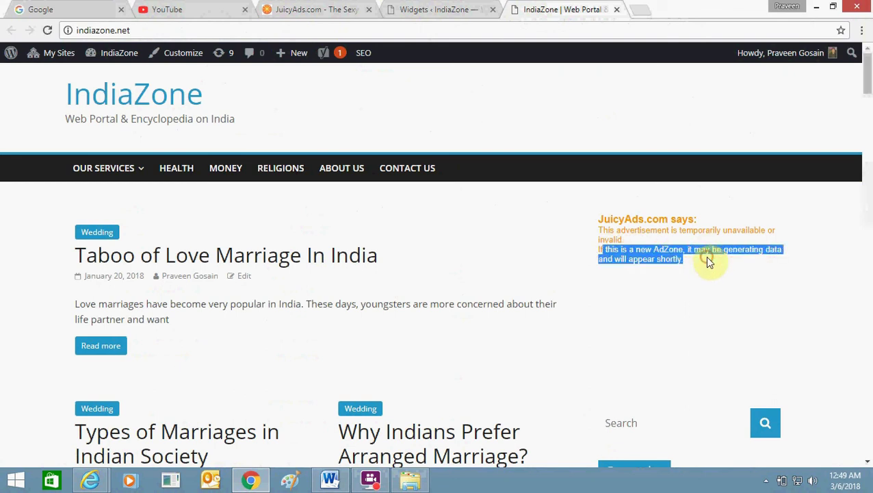
click(708, 260)
triple_click(620, 221)
click(603, 216)
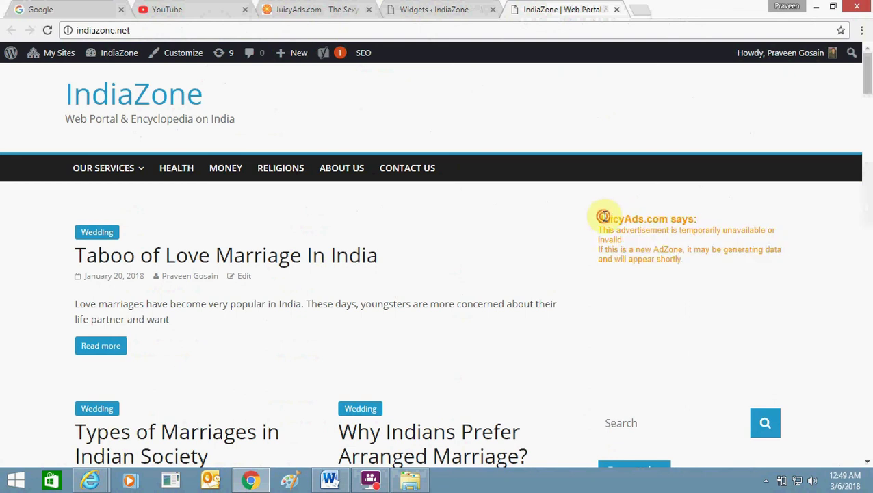
drag(600, 218, 678, 217)
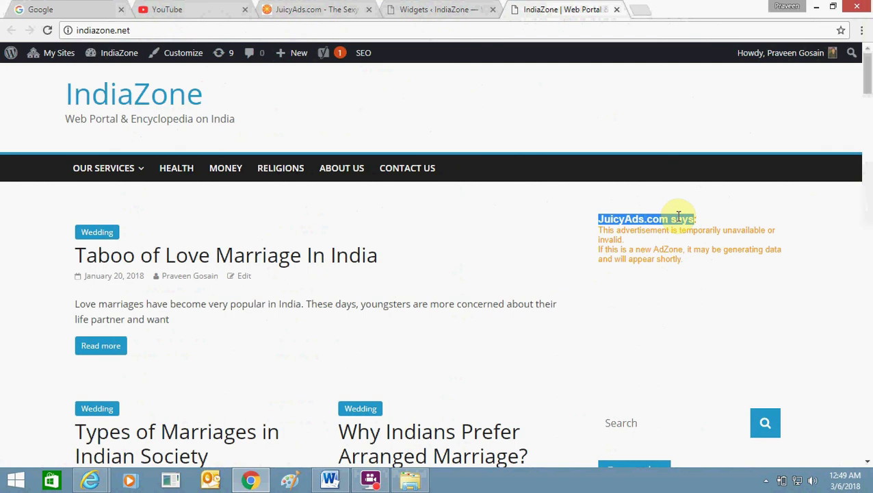
click(46, 32)
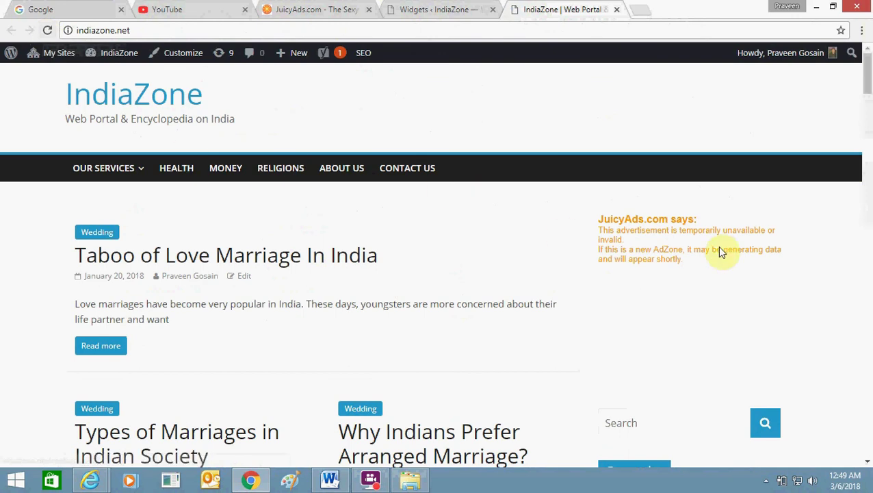
Open the post "Taboo of Love Marriage In India" to check its sidebar ad area, and return to the WordPress Widgets page
drag(721, 249, 317, 255)
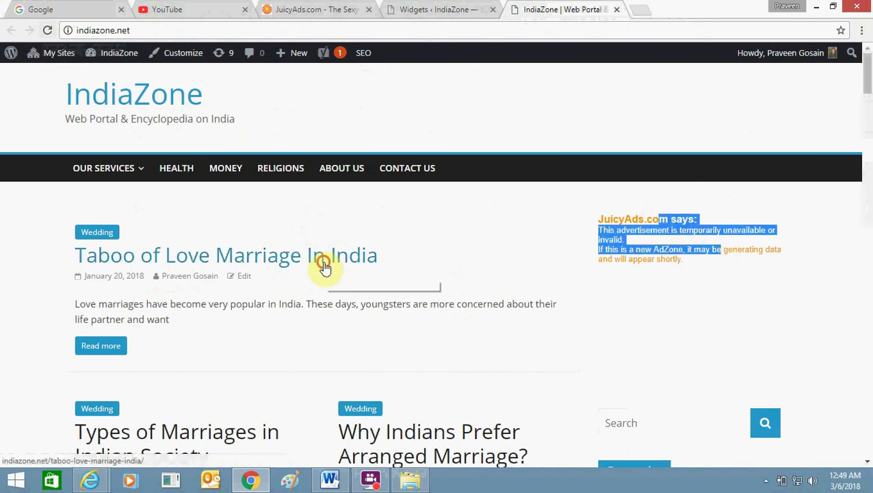
click(321, 260)
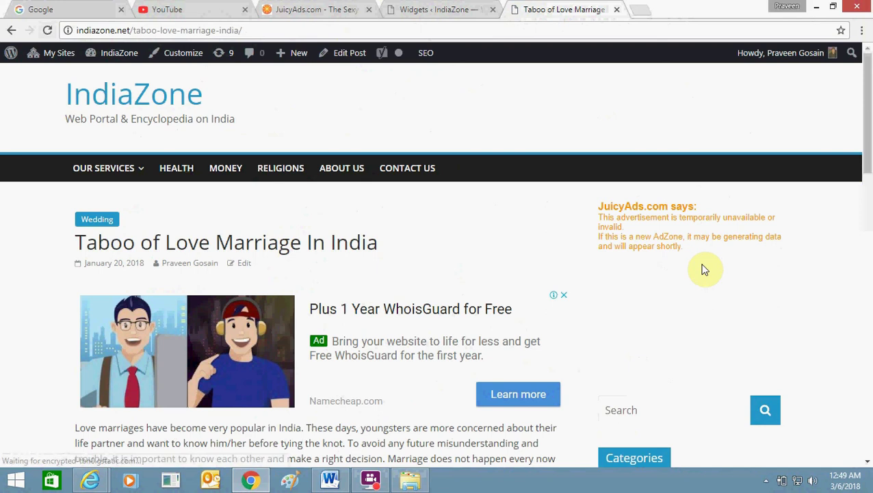
click(432, 7)
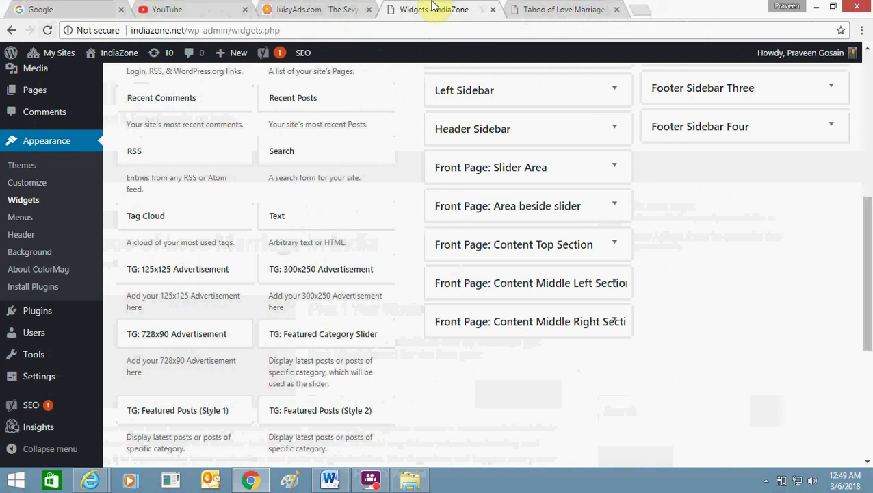
click(370, 479)
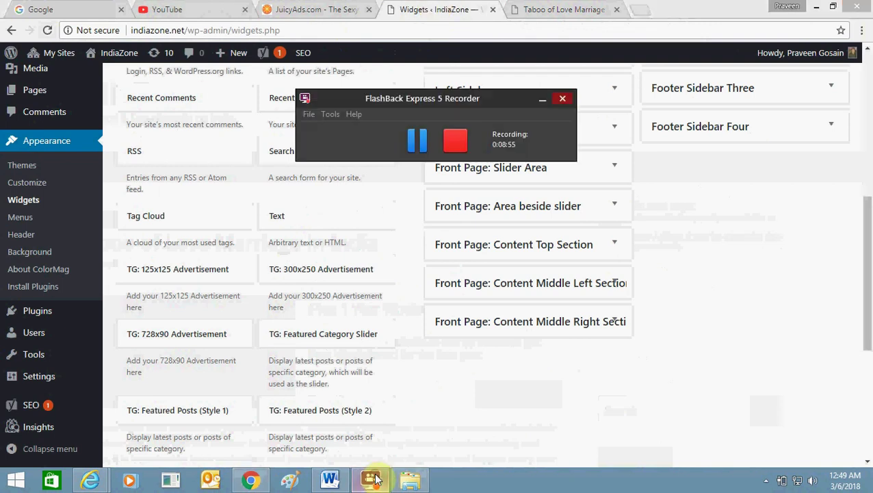